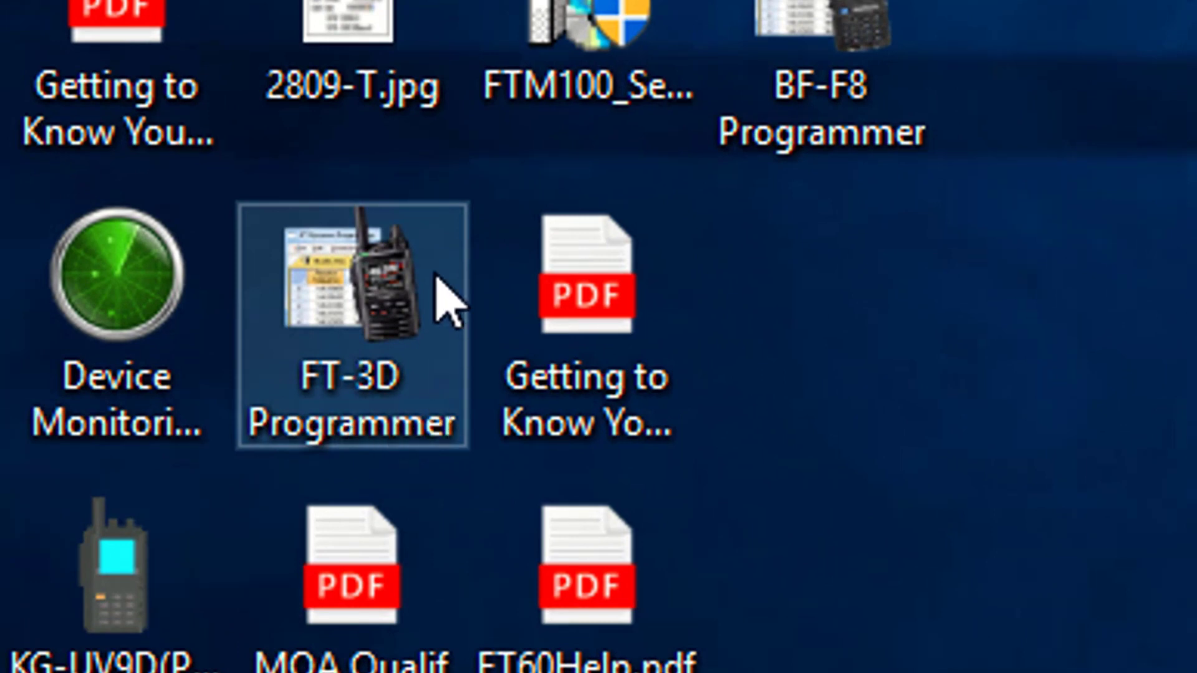
Launch the FT-3D Programmer and view its Skip Memories and Limit Memories sheets.
double_click(315, 423)
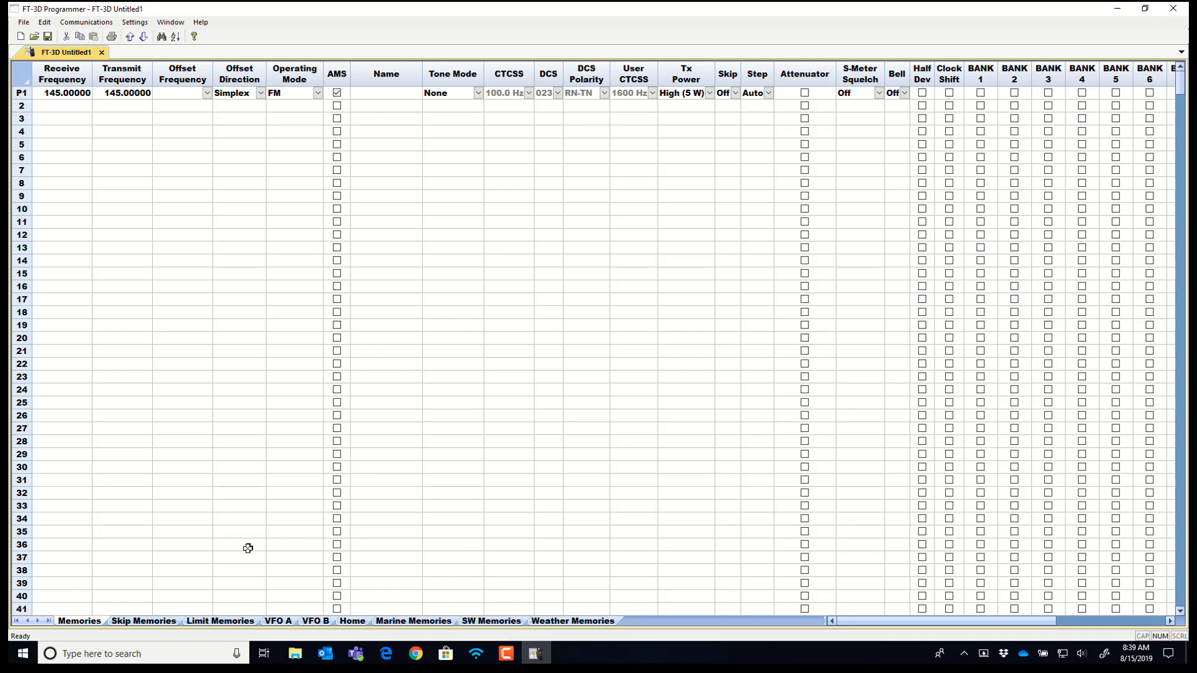
left_click(143, 624)
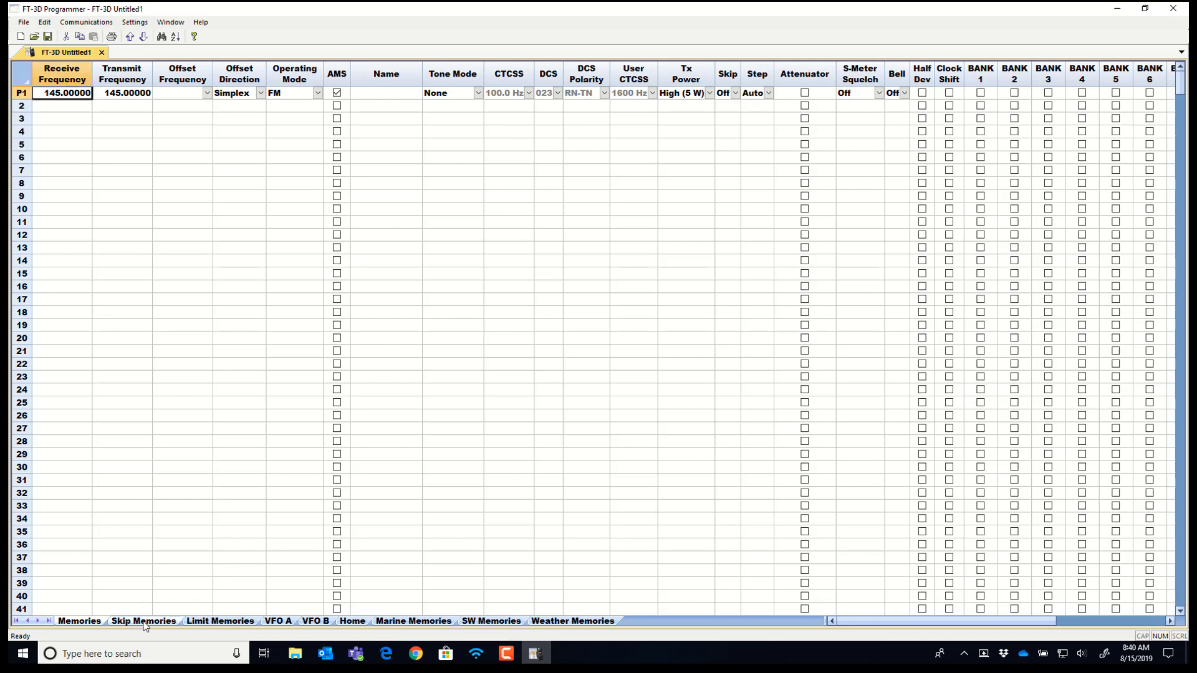
left_click(143, 621)
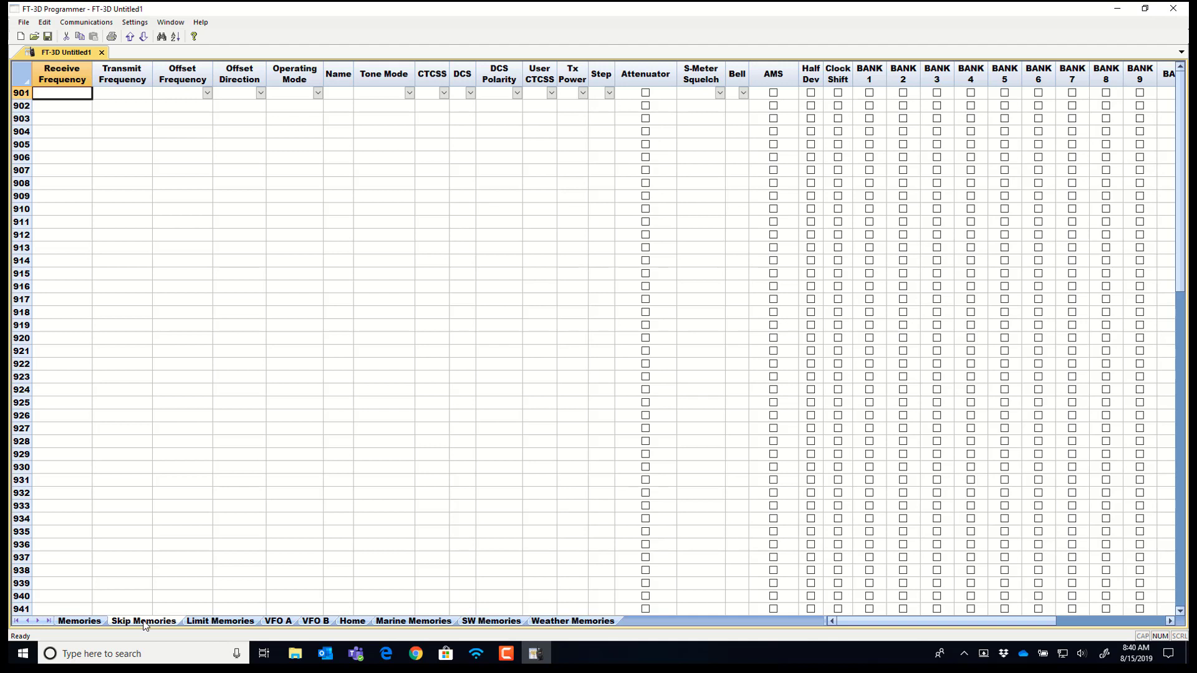
left_click(209, 622)
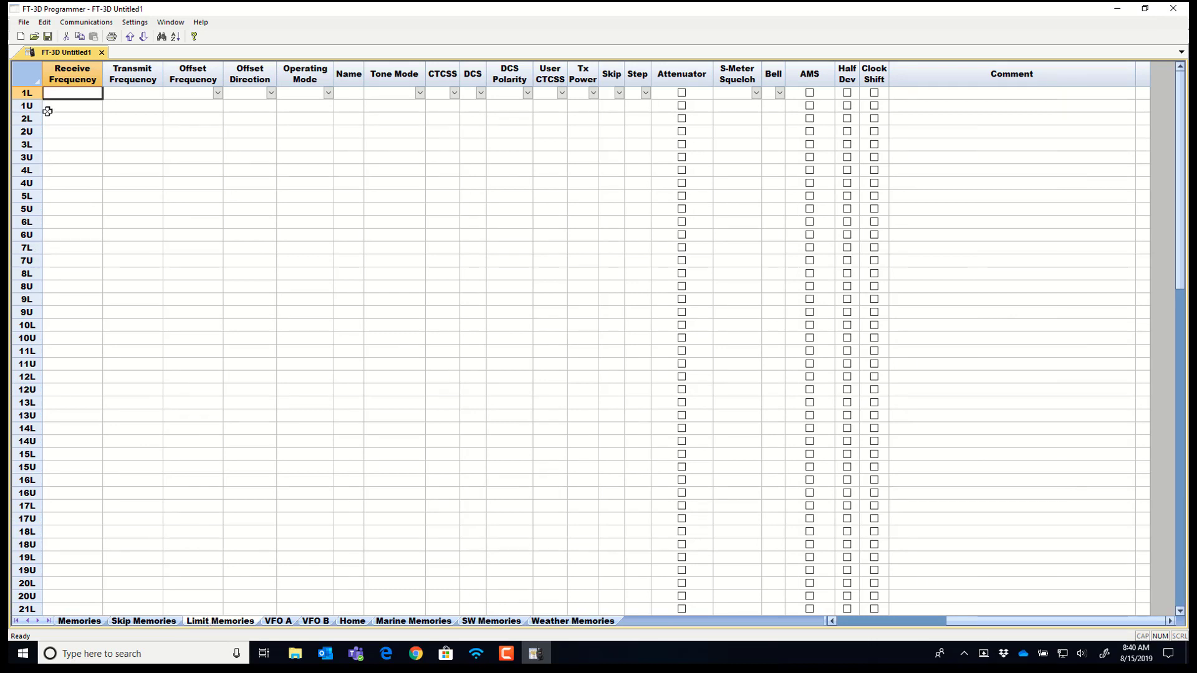
Examine the preset band frequencies on the VFO A, VFO B and Home sheets.
left_click(277, 622)
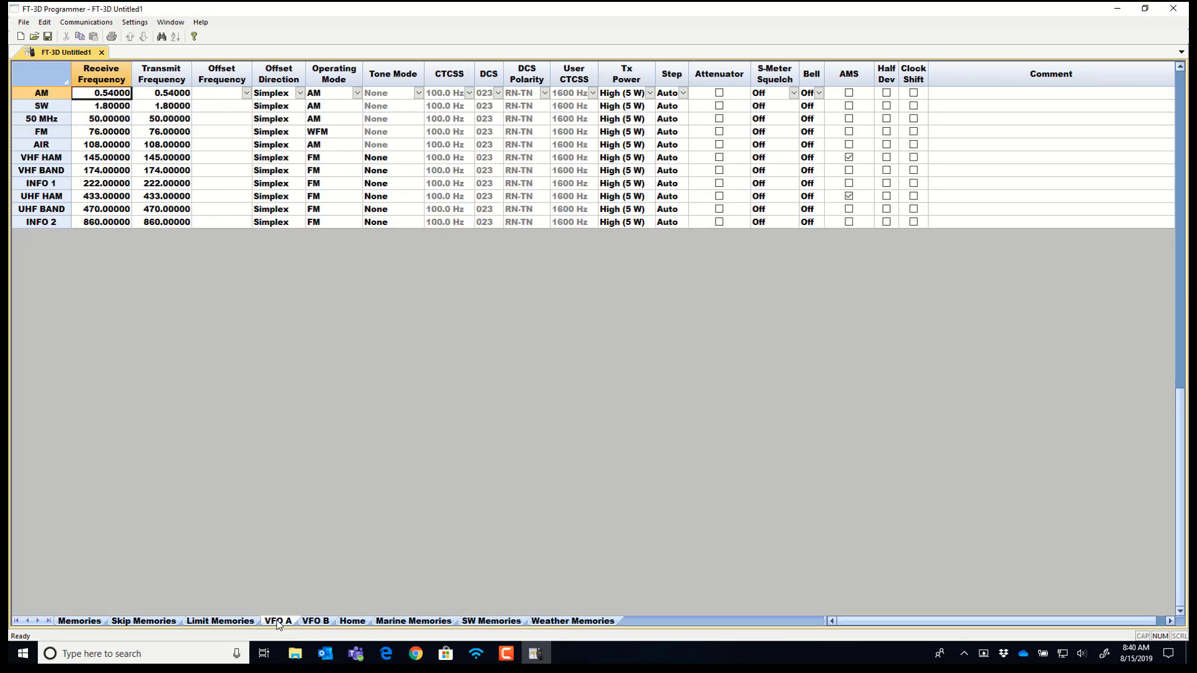
left_click(325, 622)
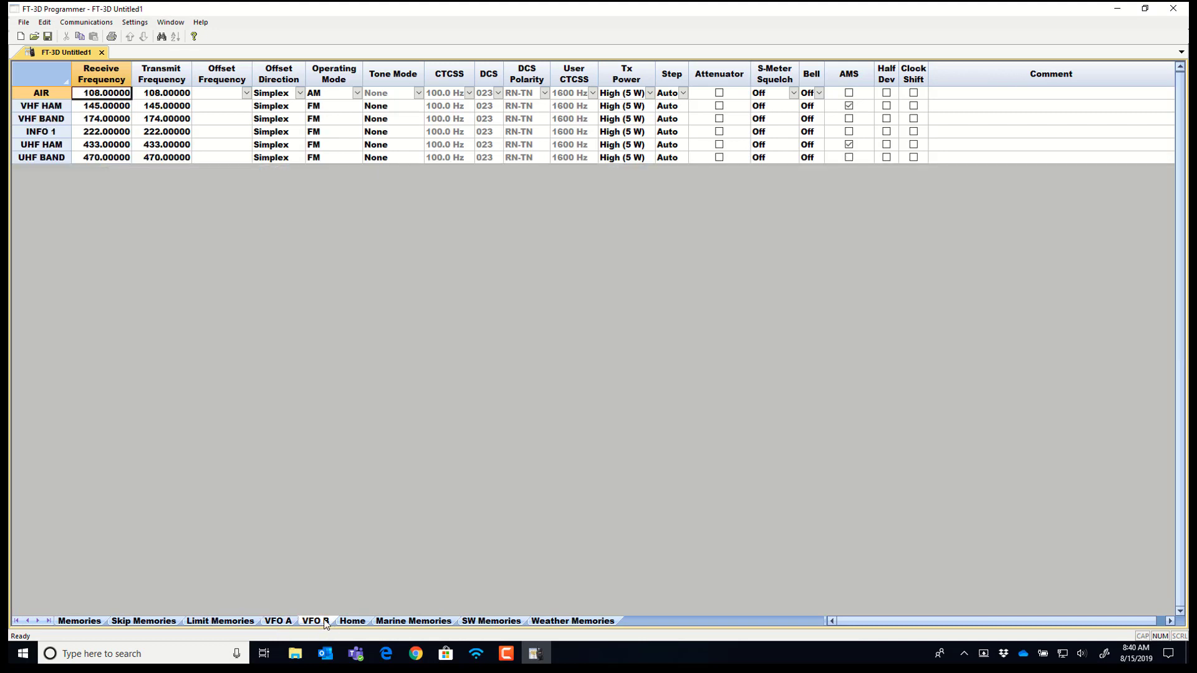
left_click(277, 621)
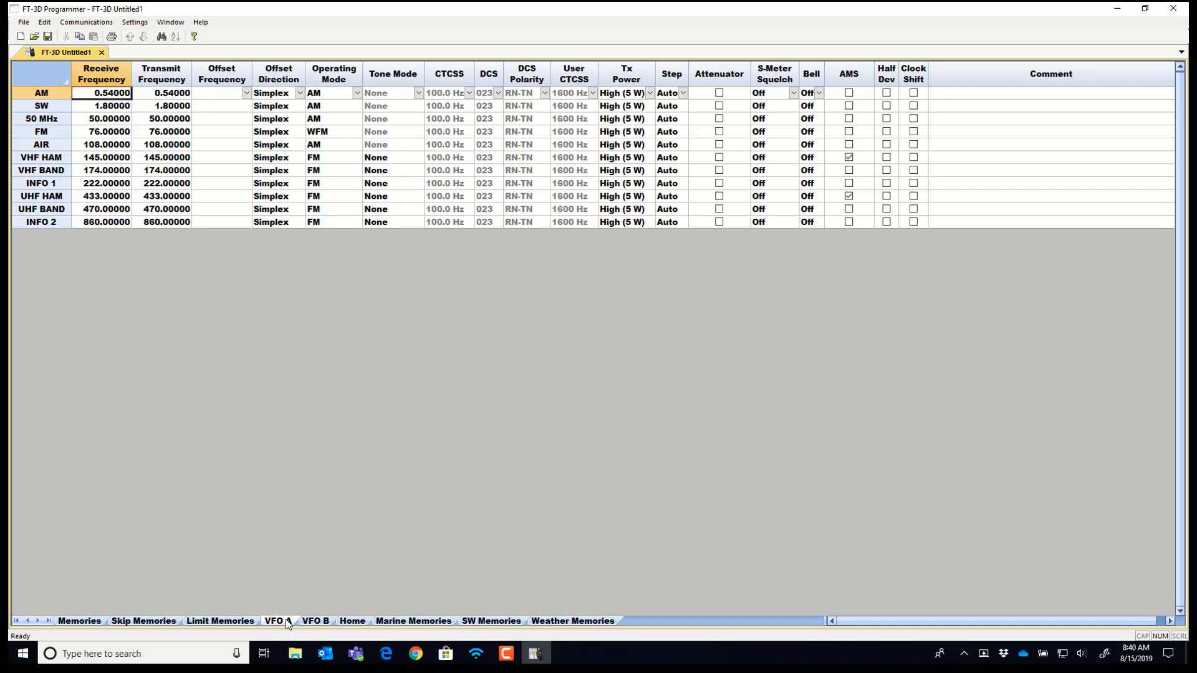
left_click(348, 623)
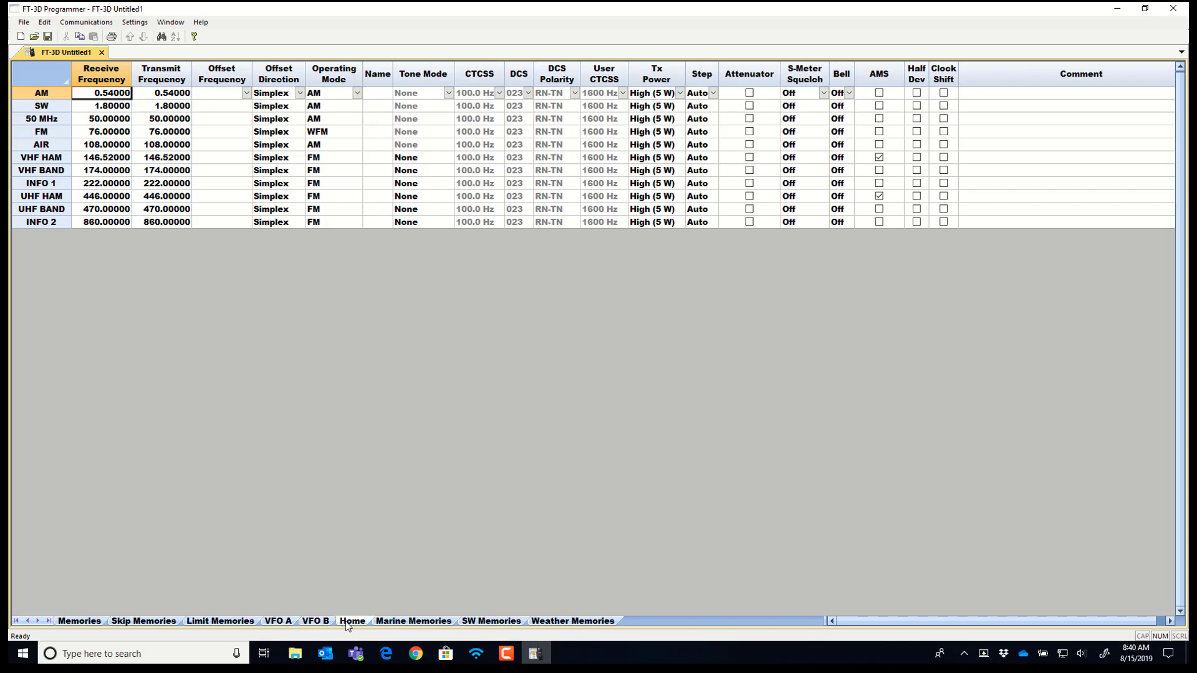
Widen the Skip column of the Marine Memories slightly, and view the SW Memories and Weather Memories sheets.
left_click(400, 622)
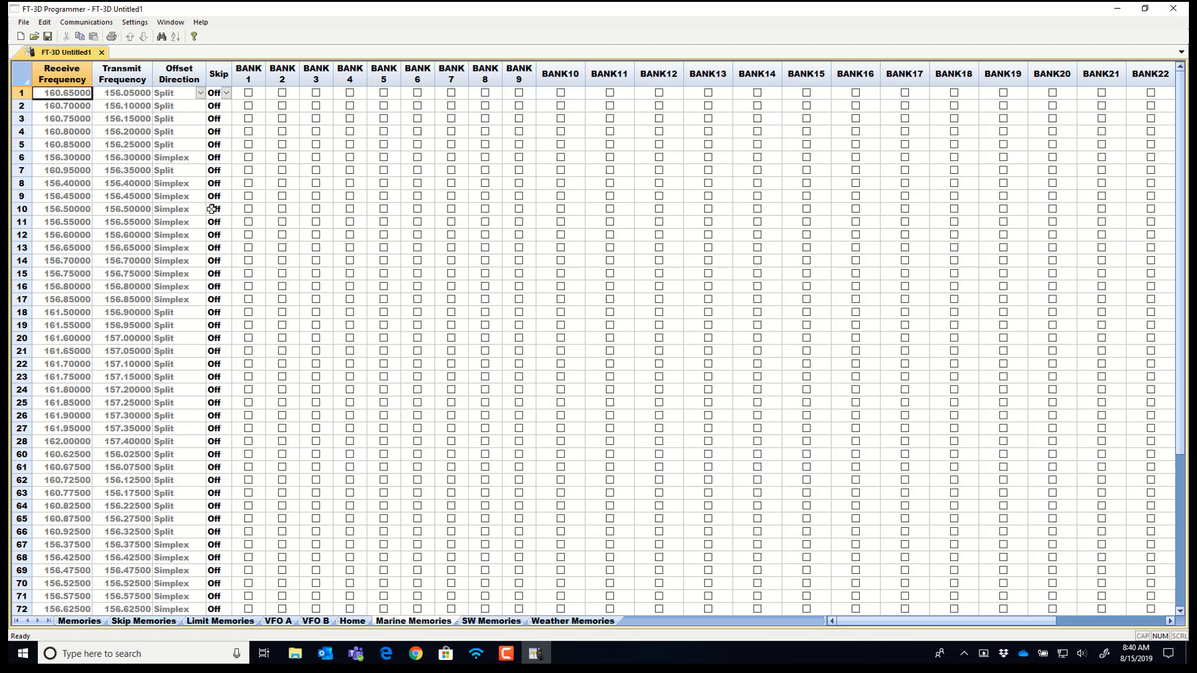
left_click_drag(230, 80, 240, 80)
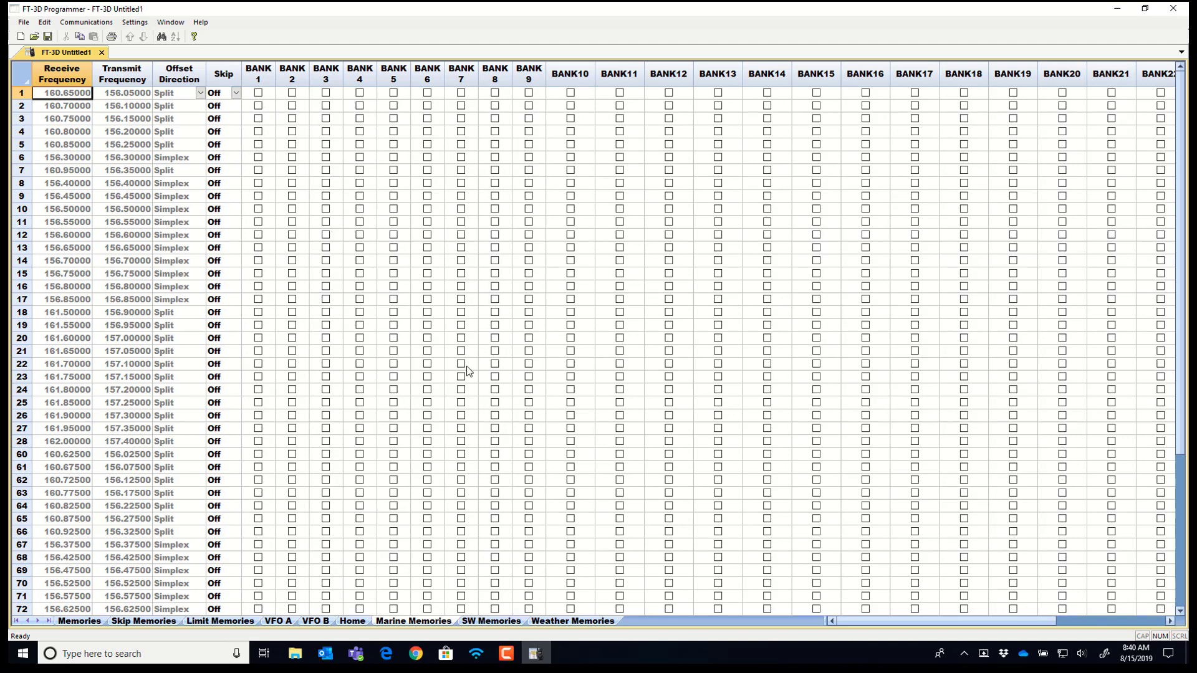
left_click(493, 622)
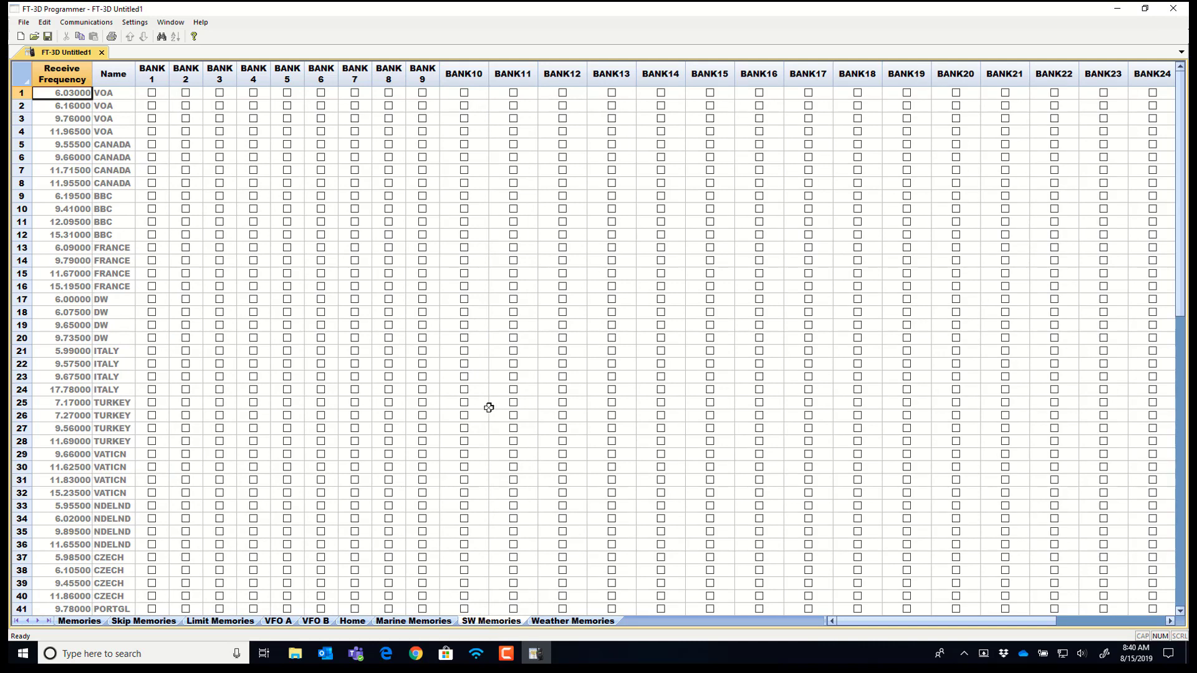
left_click(556, 623)
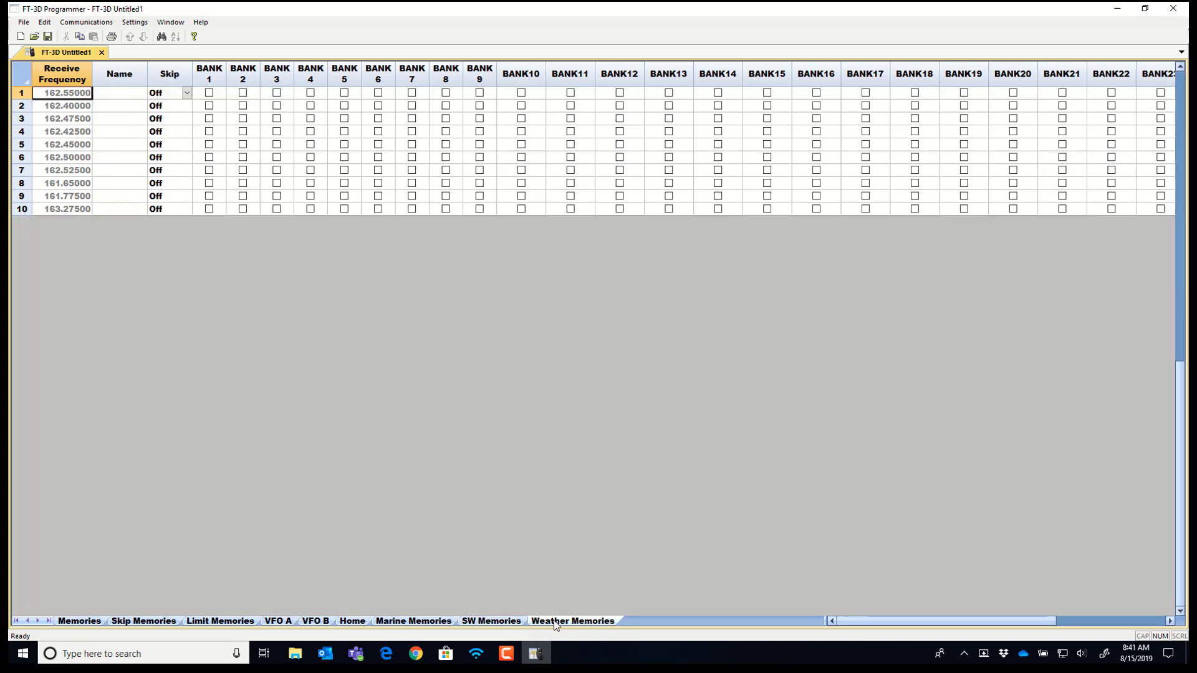
Check the Skip options of weather channel 1, and assign channel 1 to Bank 1 and channel 6 to Bank 6.
left_click(188, 95)
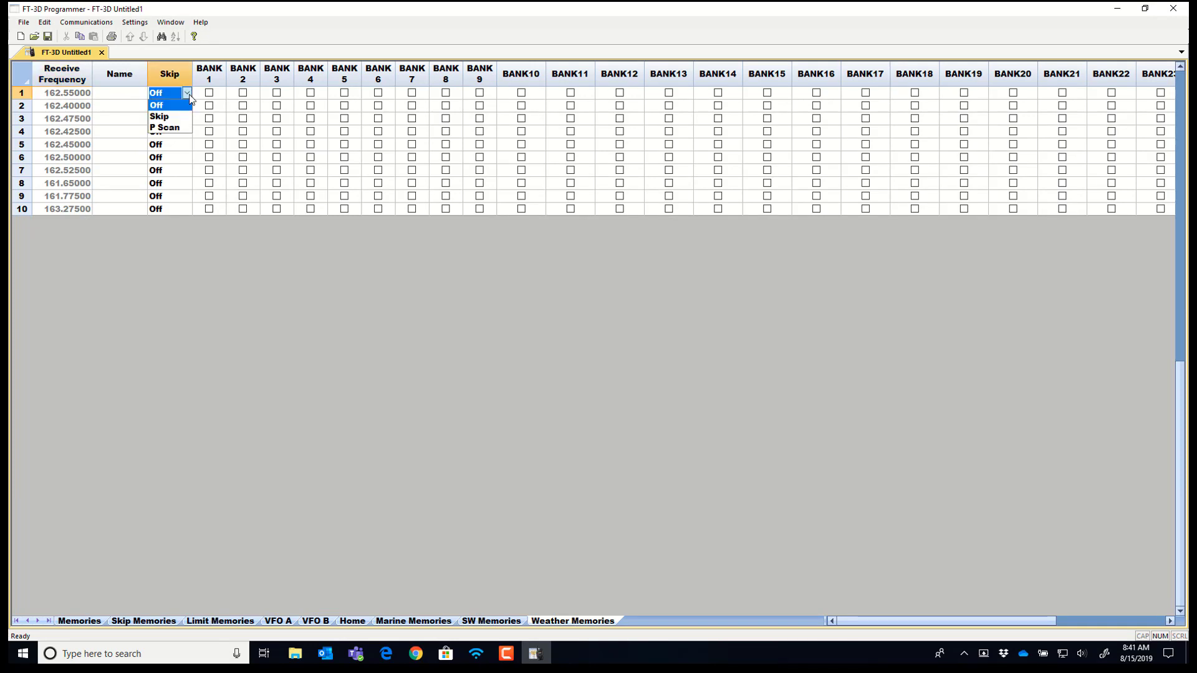
left_click(189, 96)
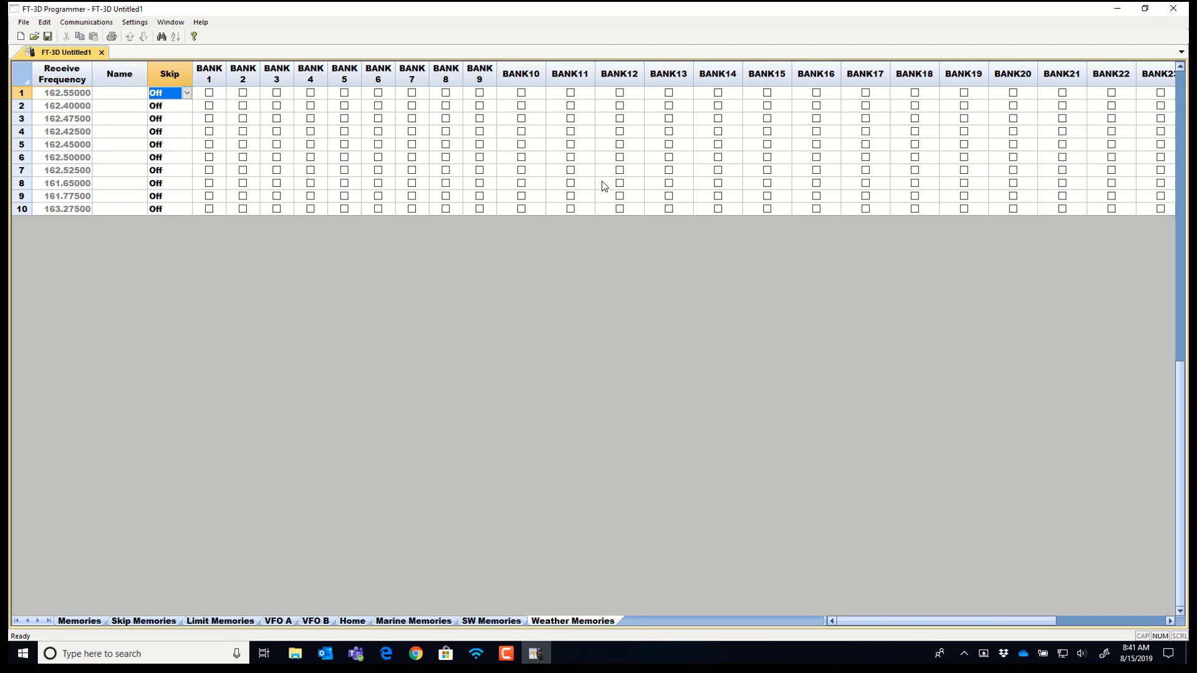
left_click(209, 93)
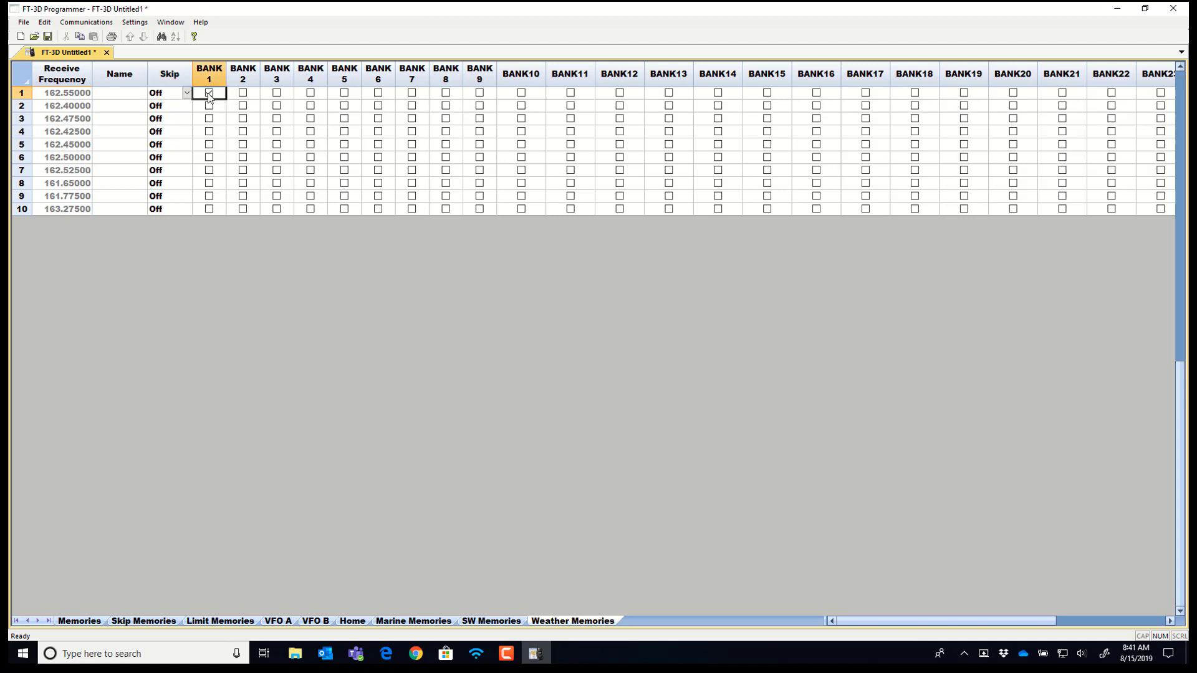
left_click(378, 158)
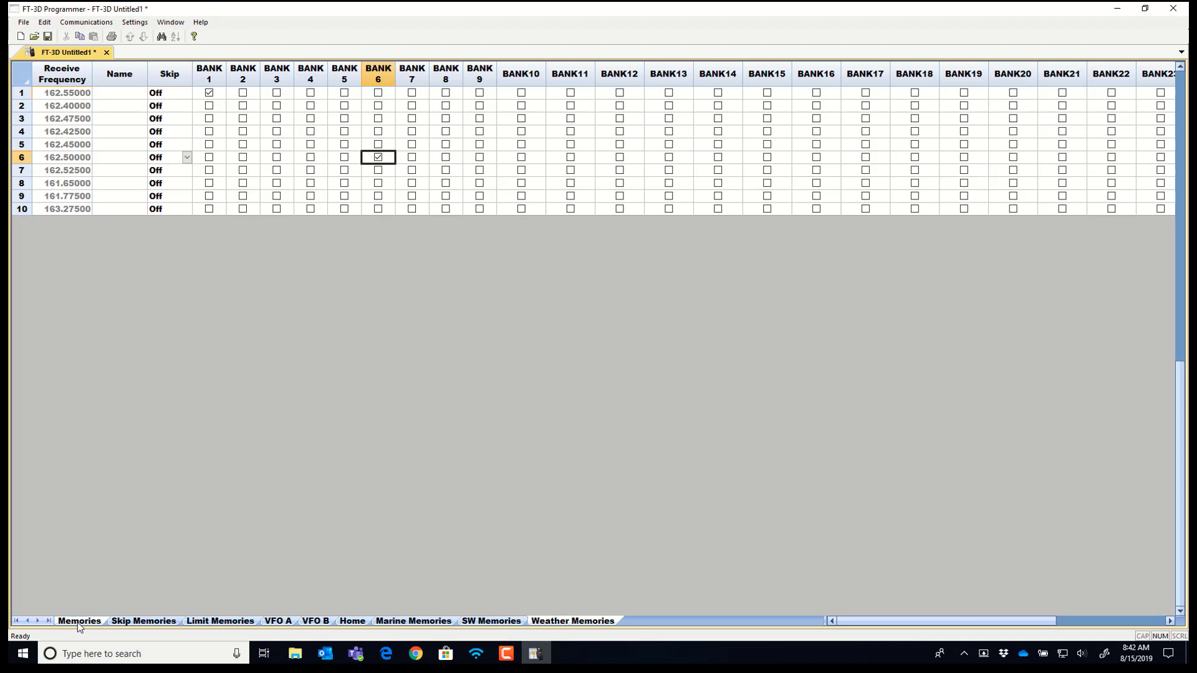
Return to the Memories sheet and review the Radio Menu Settings pages from Common 1 through Group Monitor/Messaging.
left_click(77, 622)
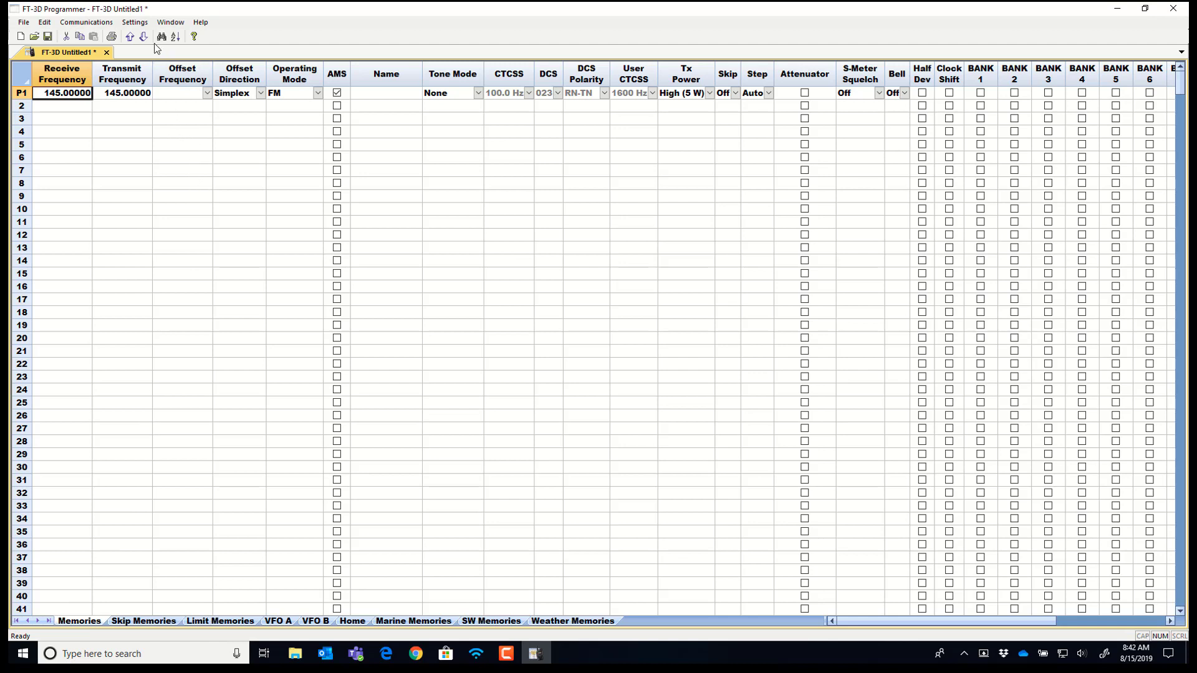
left_click(141, 23)
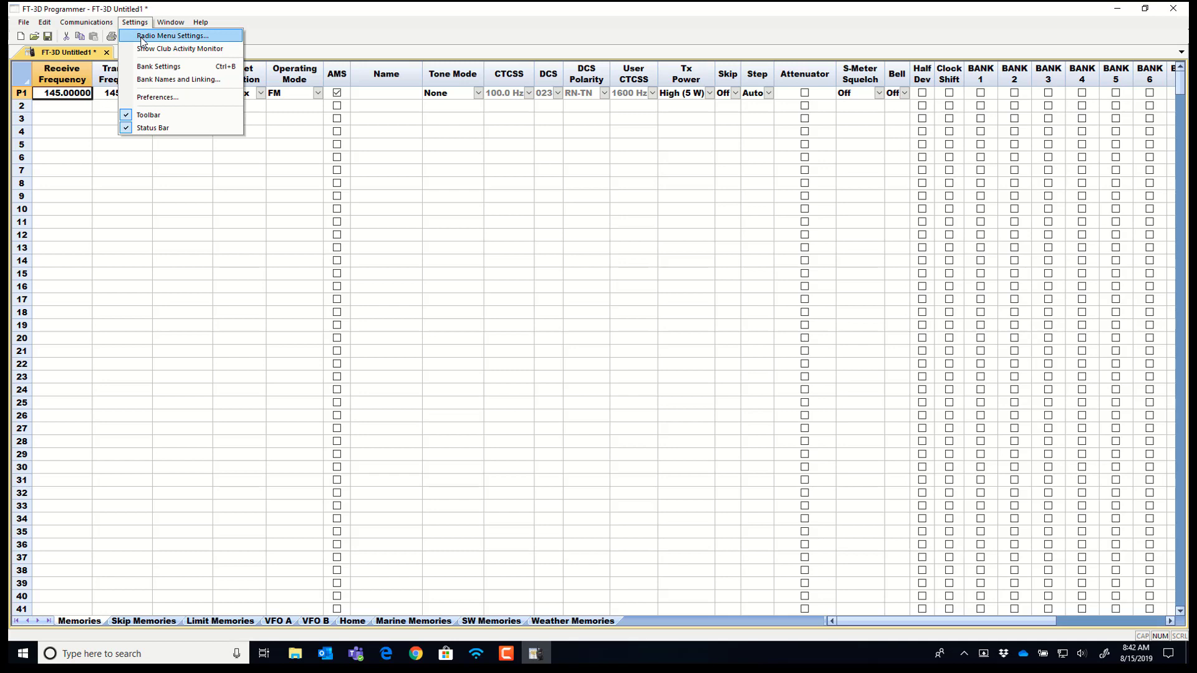
left_click(142, 35)
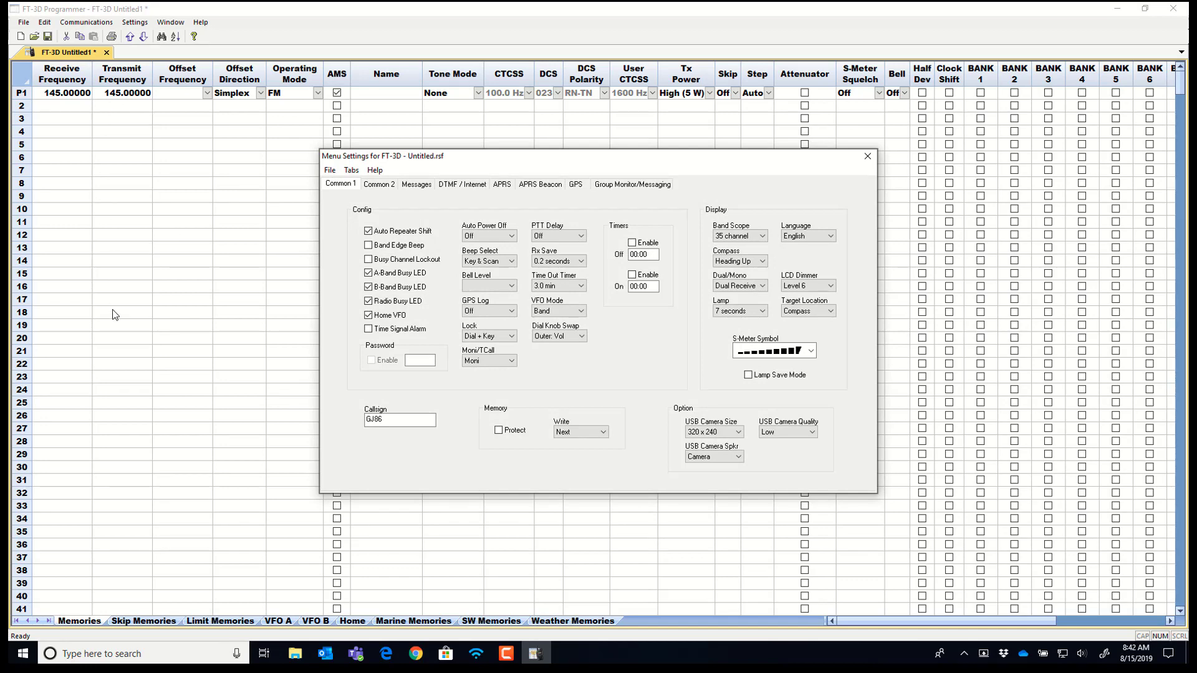
left_click(378, 185)
left_click(416, 185)
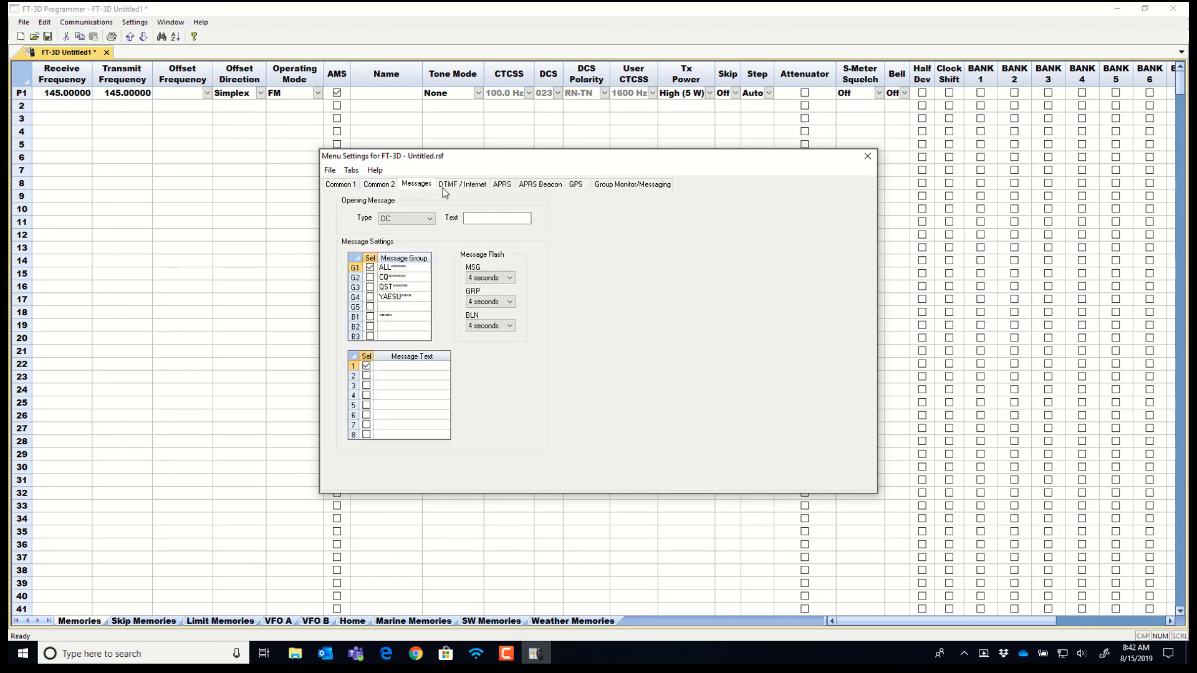
left_click(455, 186)
left_click(501, 185)
left_click(540, 185)
left_click(576, 185)
left_click(616, 185)
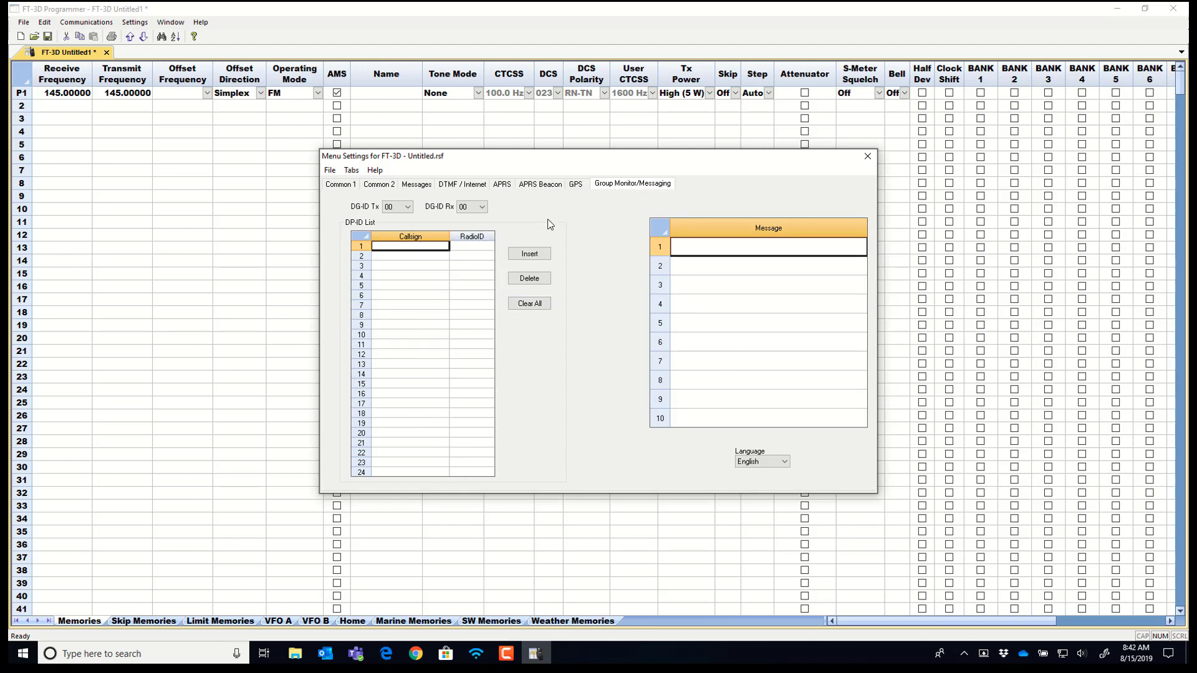
Examine the GPS, APRS Beacon and APRS pages of the radio menu settings again.
left_click(576, 185)
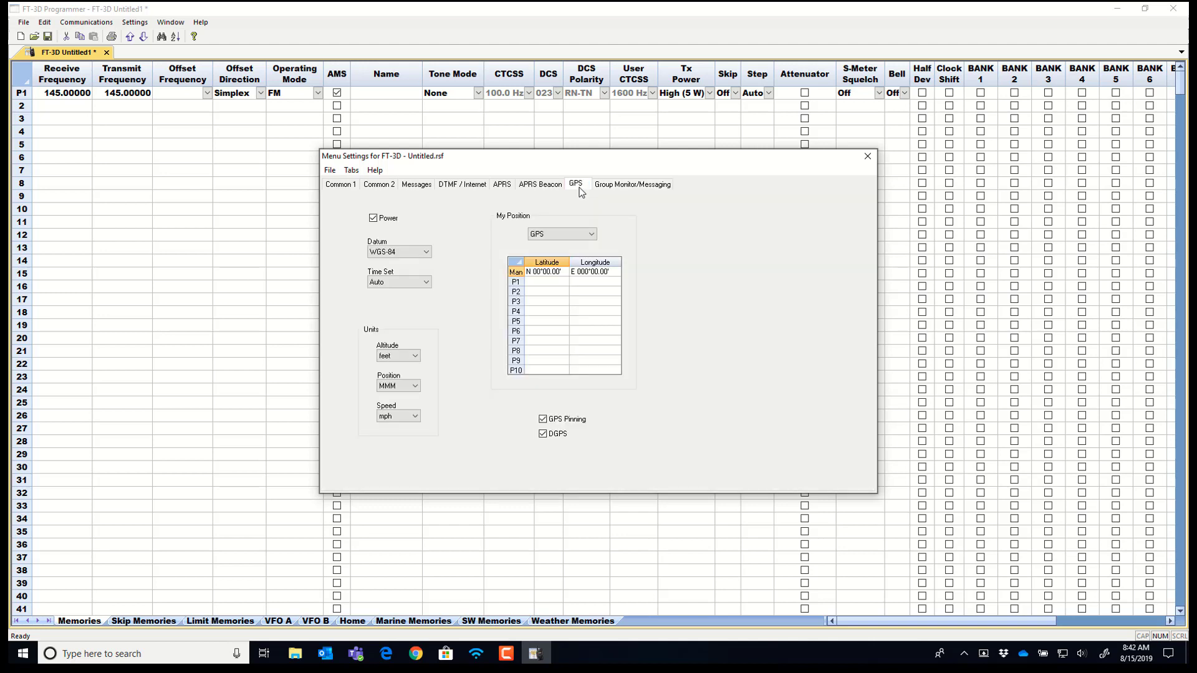
left_click(540, 185)
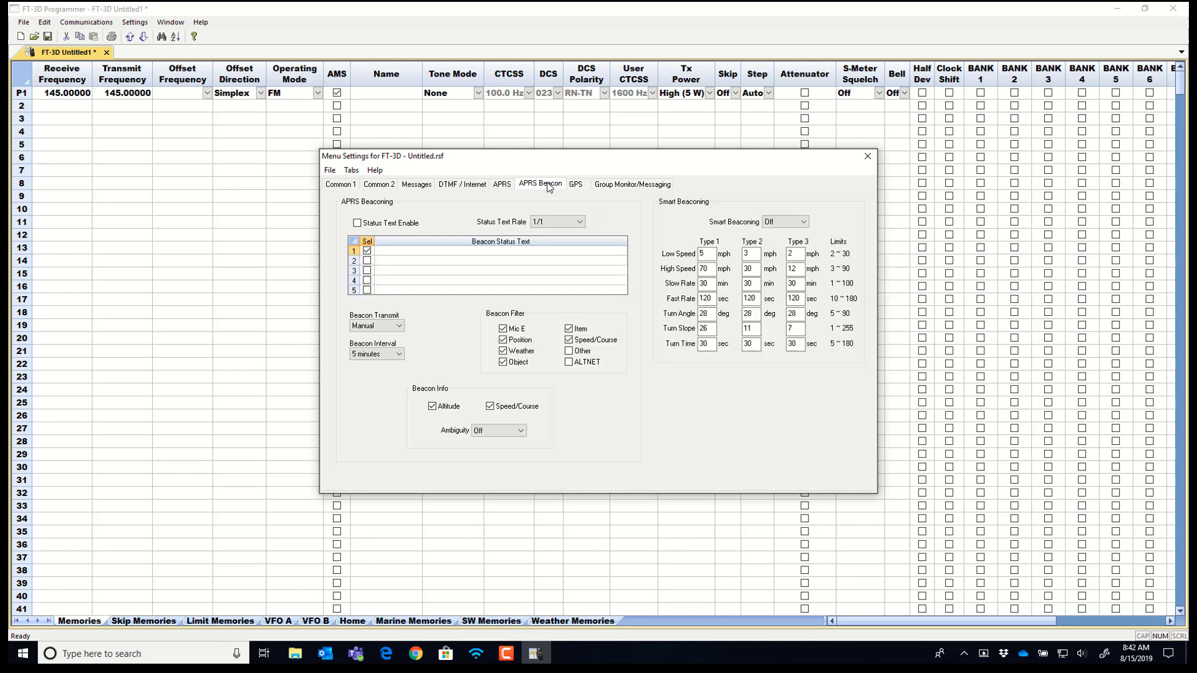
left_click(500, 185)
Examine the DTMF / Internet settings, looking through the Wires category tags 1 to 5.
left_click(471, 186)
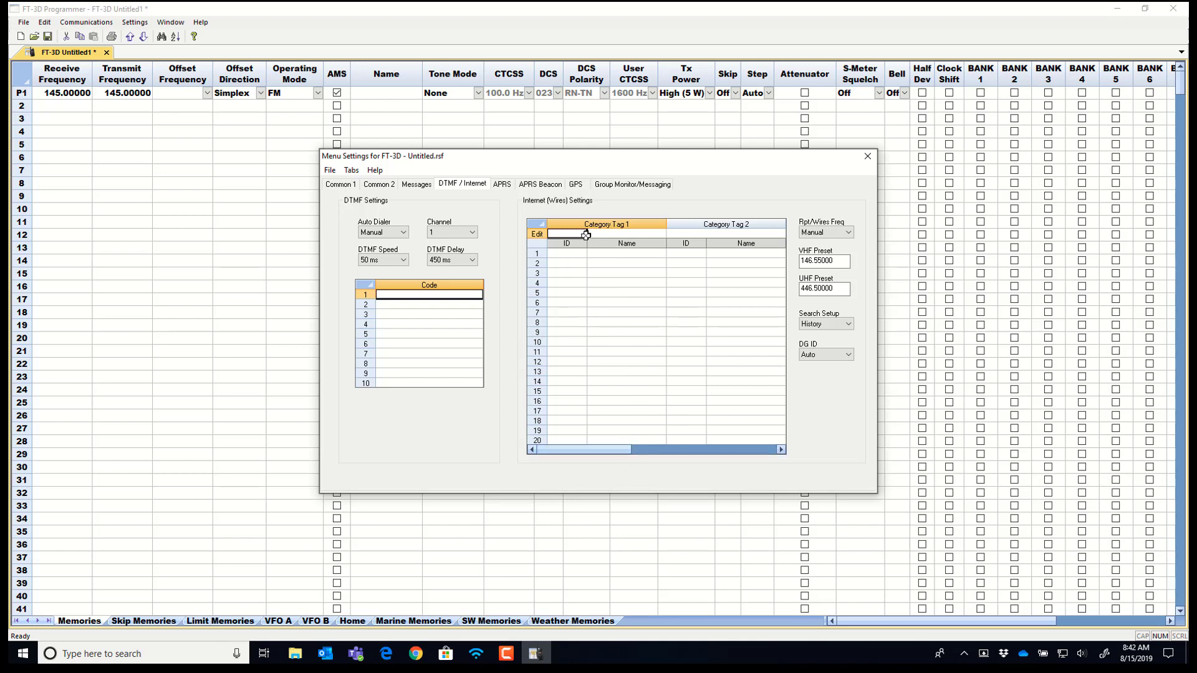
left_click(782, 450)
left_click(782, 451)
left_click(783, 450)
left_click(782, 451)
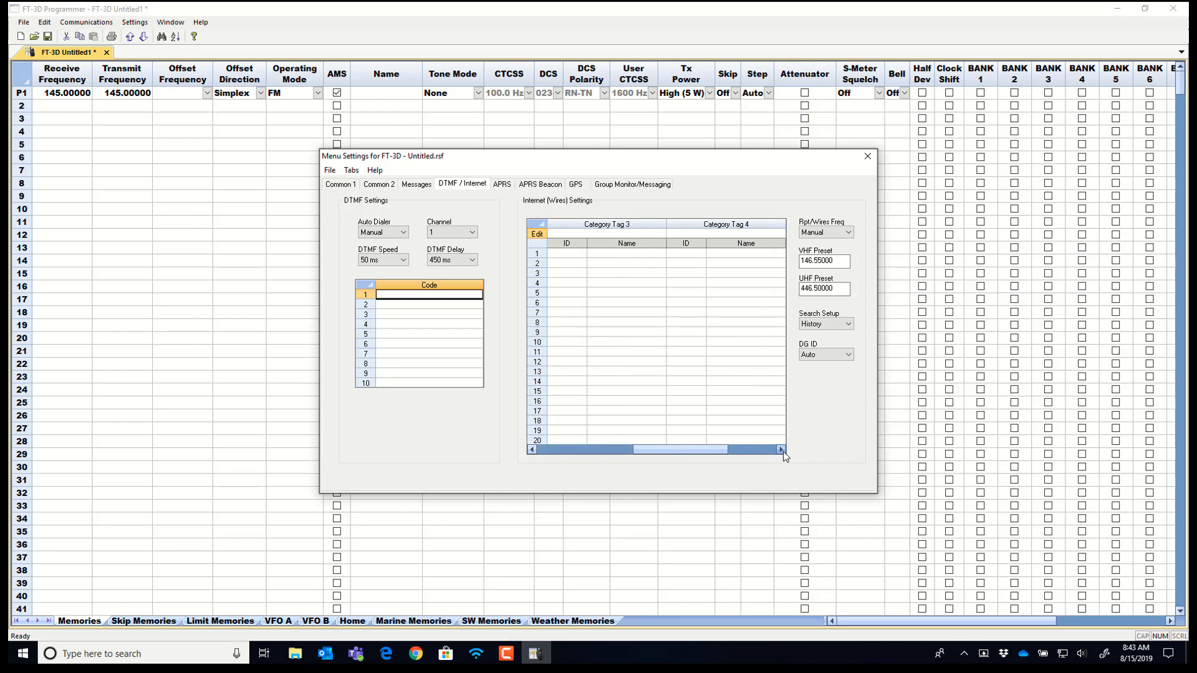
left_click(783, 451)
left_click(783, 451)
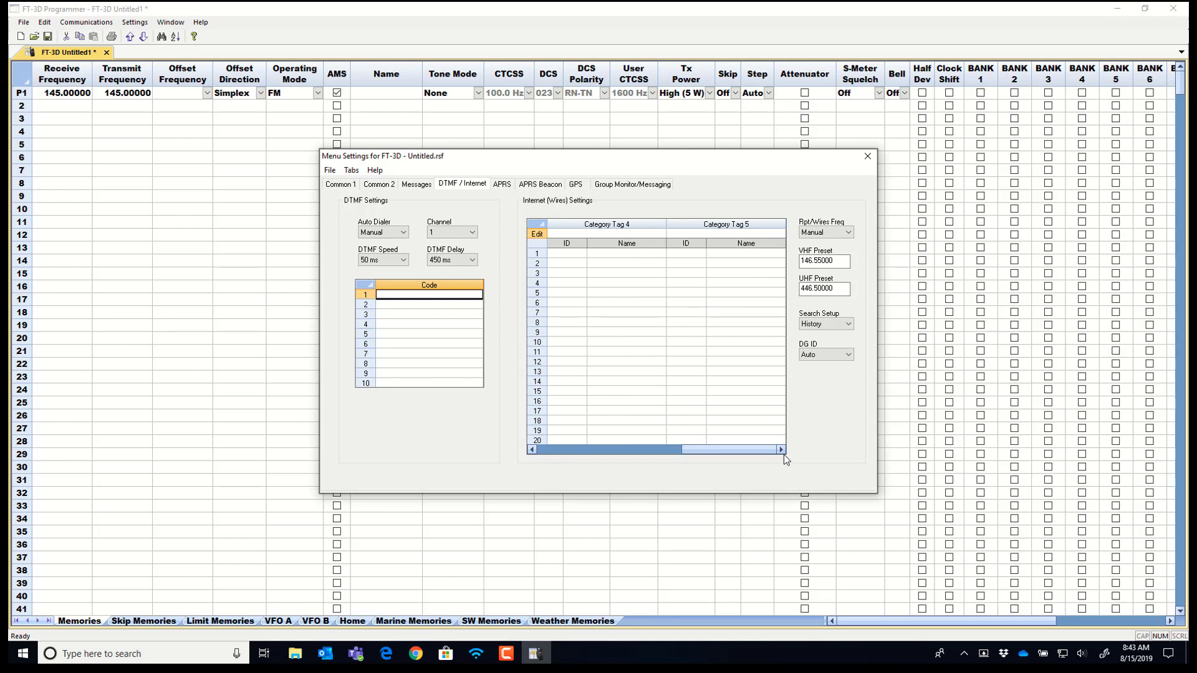
left_click(531, 450)
left_click(532, 450)
left_click(531, 449)
left_click(531, 449)
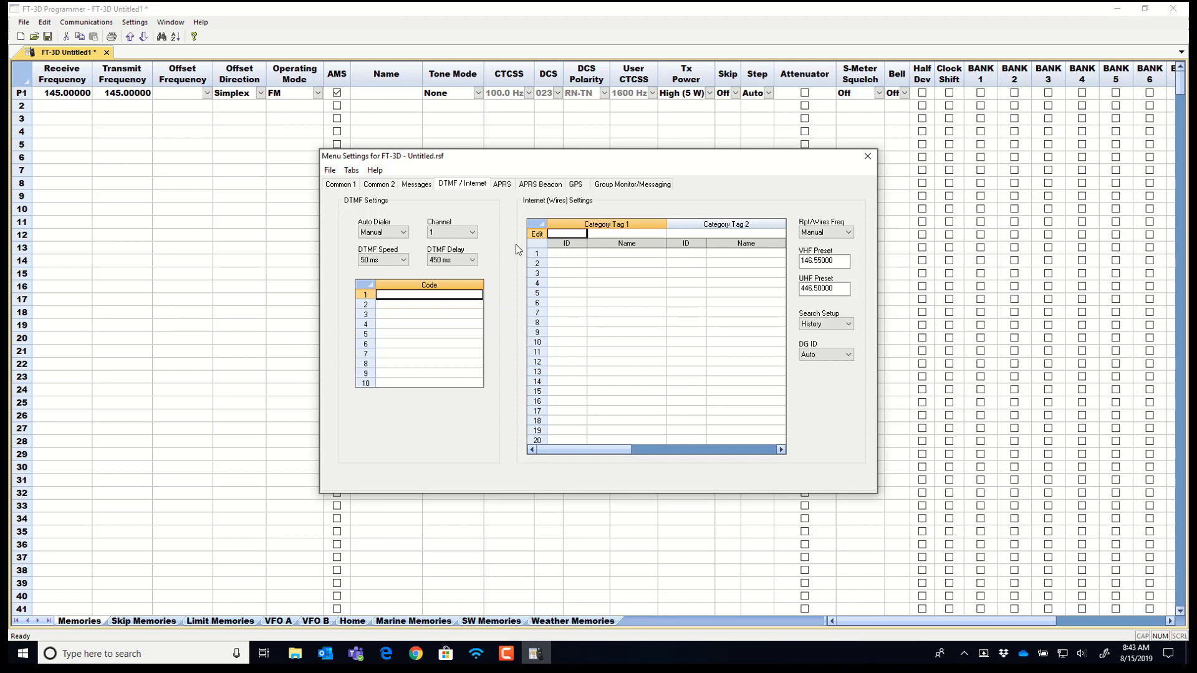
Replace the Callsign on the Common 1 settings page with the station's own callsign.
left_click(341, 185)
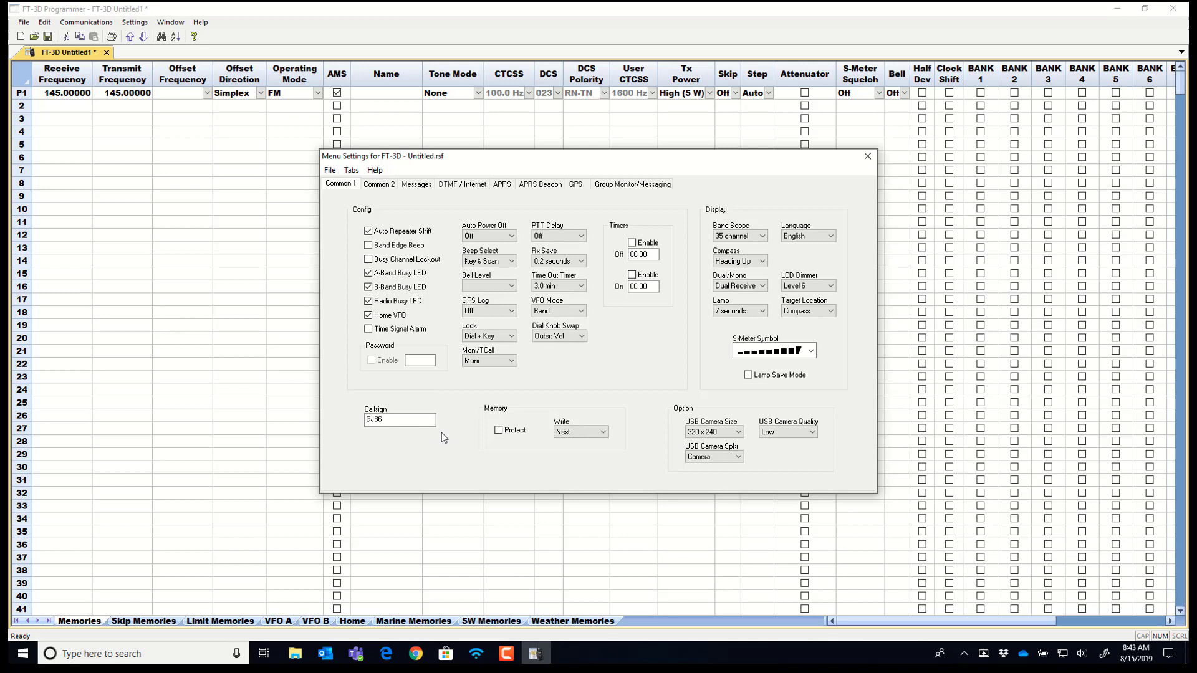
left_click(396, 421)
key("BackSpace")
key("BackSpace")
key("BackSpace")
key("BackSpace")
type("K0RTX")
Save the radio menu settings as a file named Settings and close the menu settings window.
left_click(328, 174)
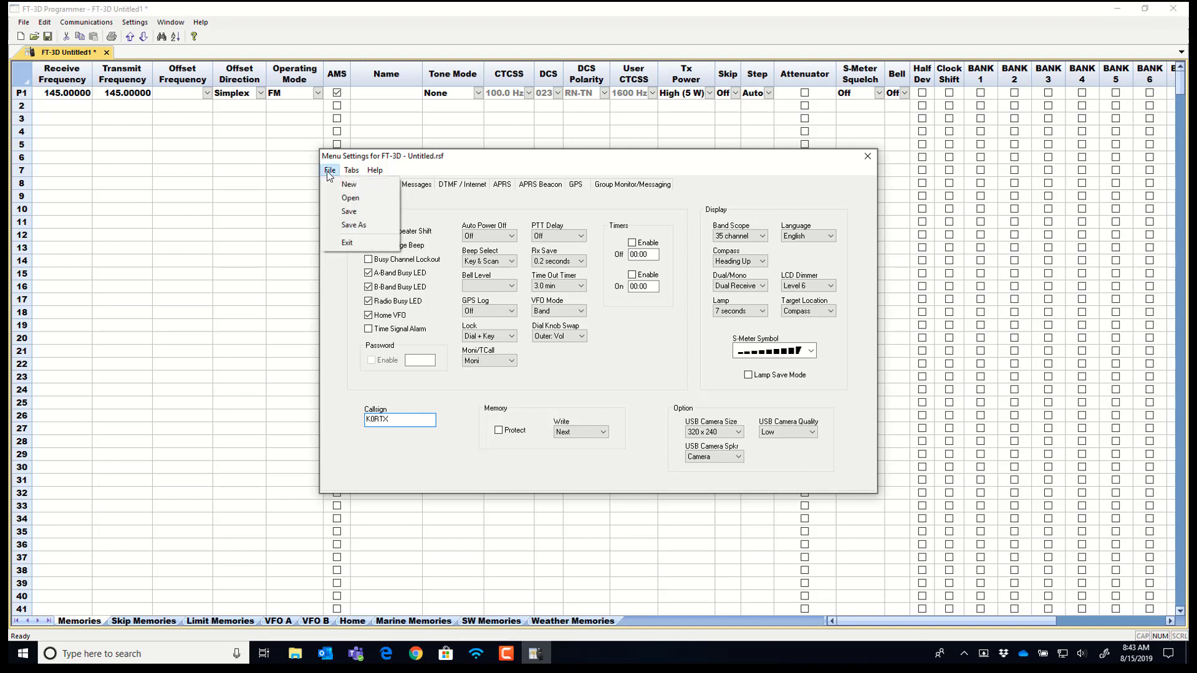
left_click(335, 216)
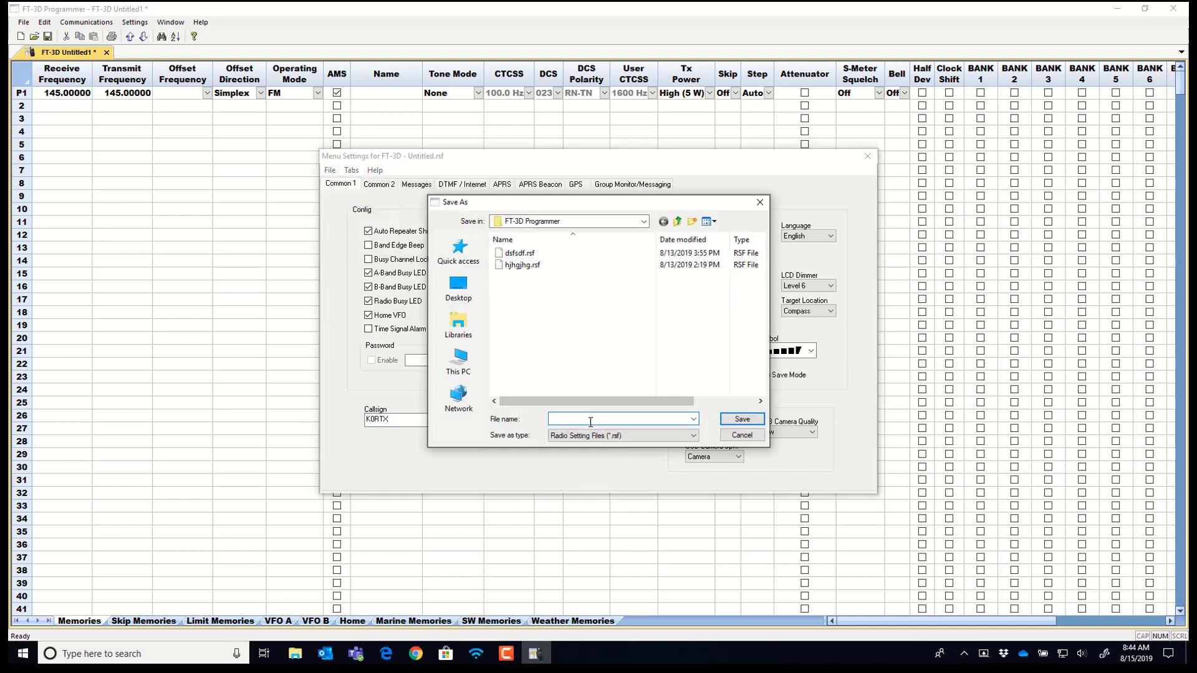
type("Settings")
left_click(741, 418)
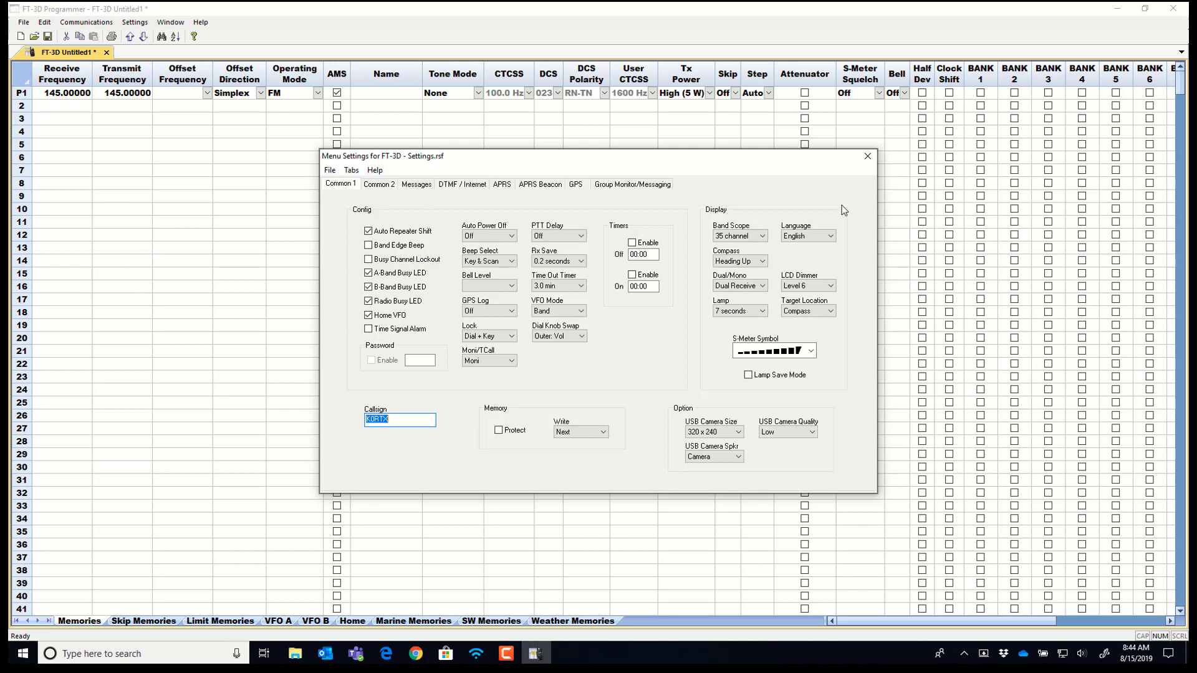
left_click(867, 157)
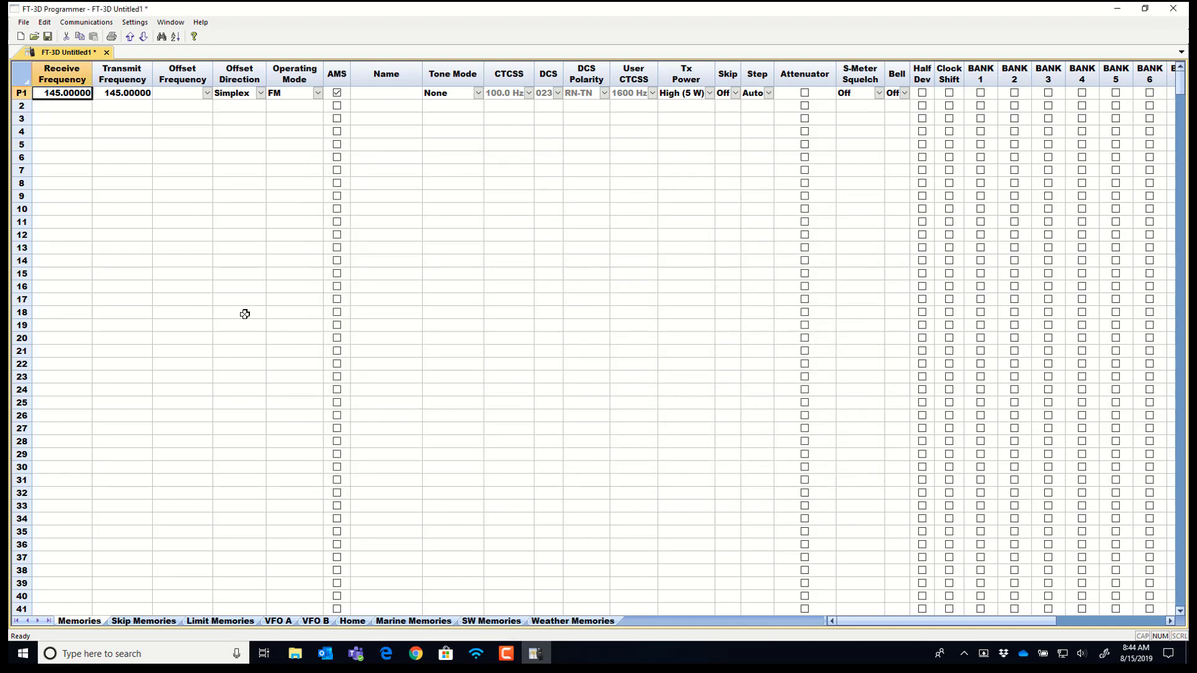
Run a RepeaterBook search for San Antonio, TX, USA with a 40-mile radius and all bands.
left_click(24, 23)
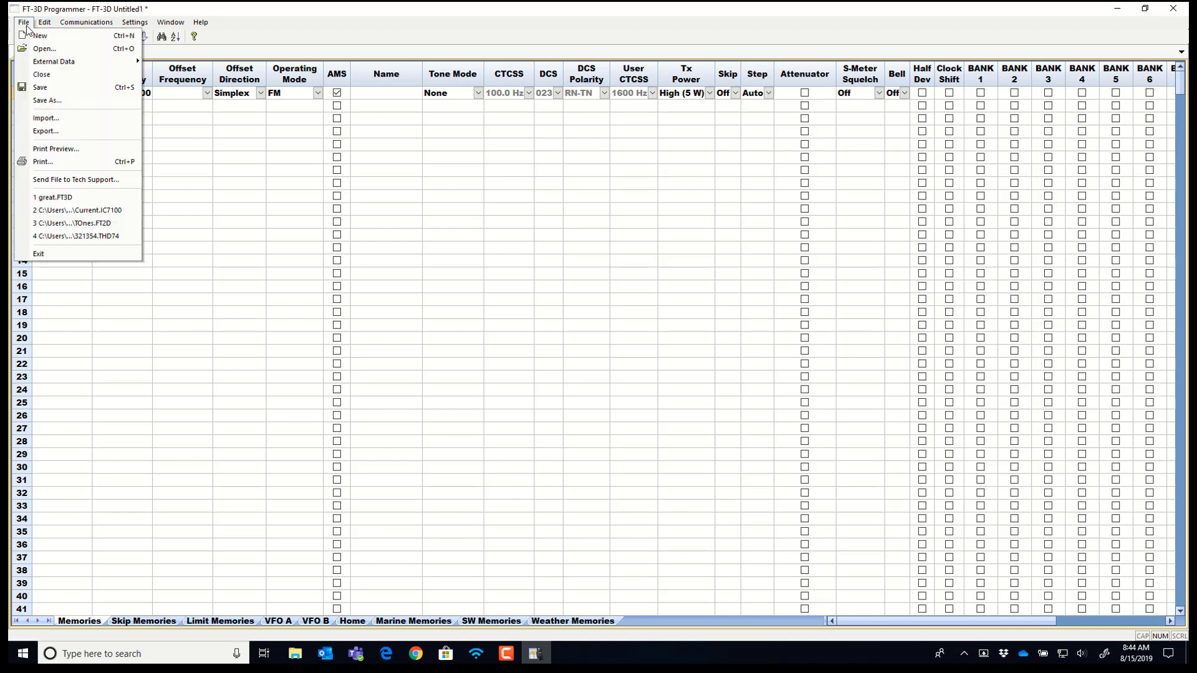
mouse_move(29, 62)
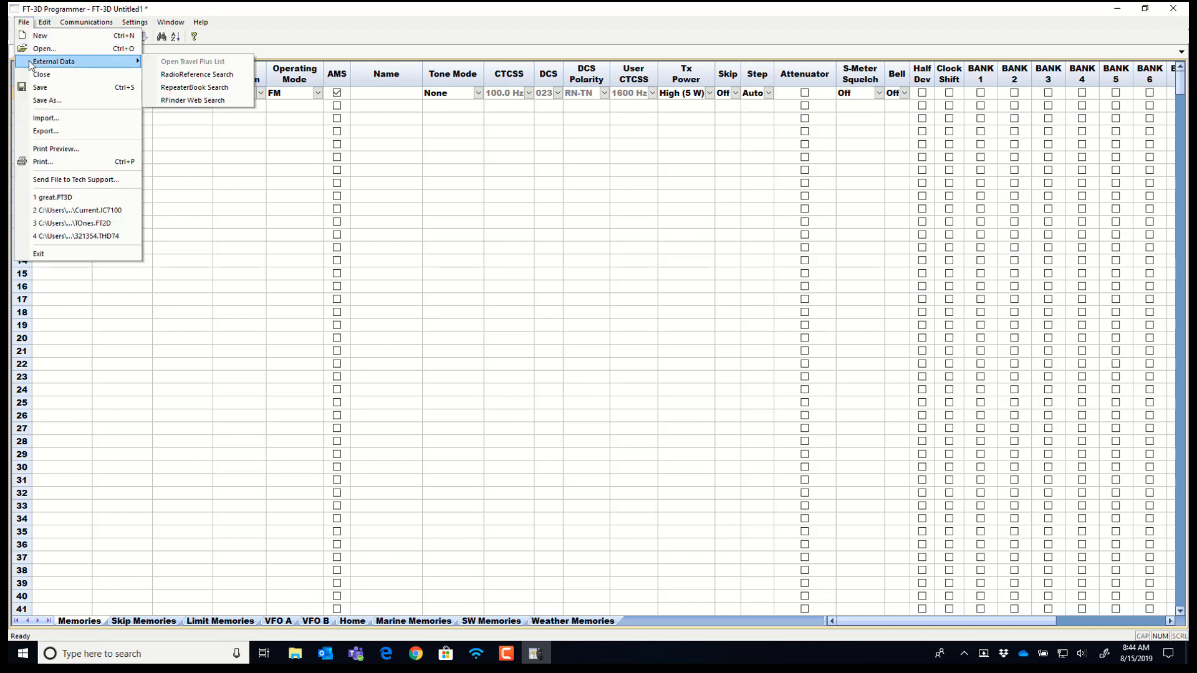
left_click(183, 93)
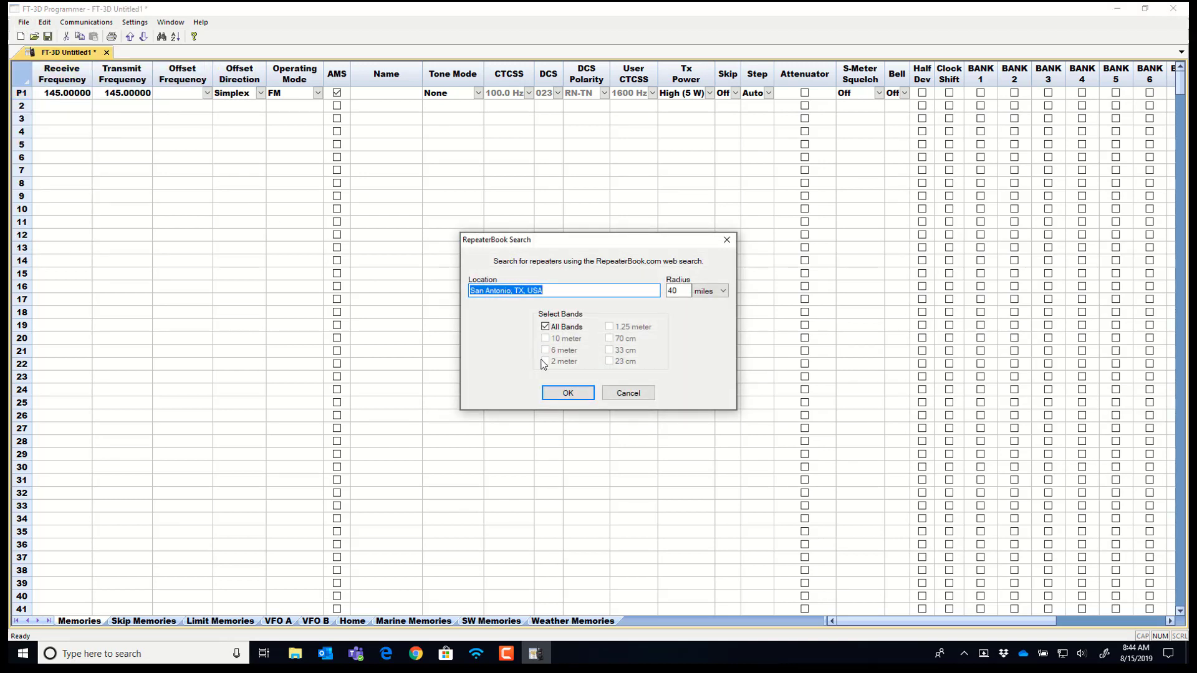
left_click(567, 394)
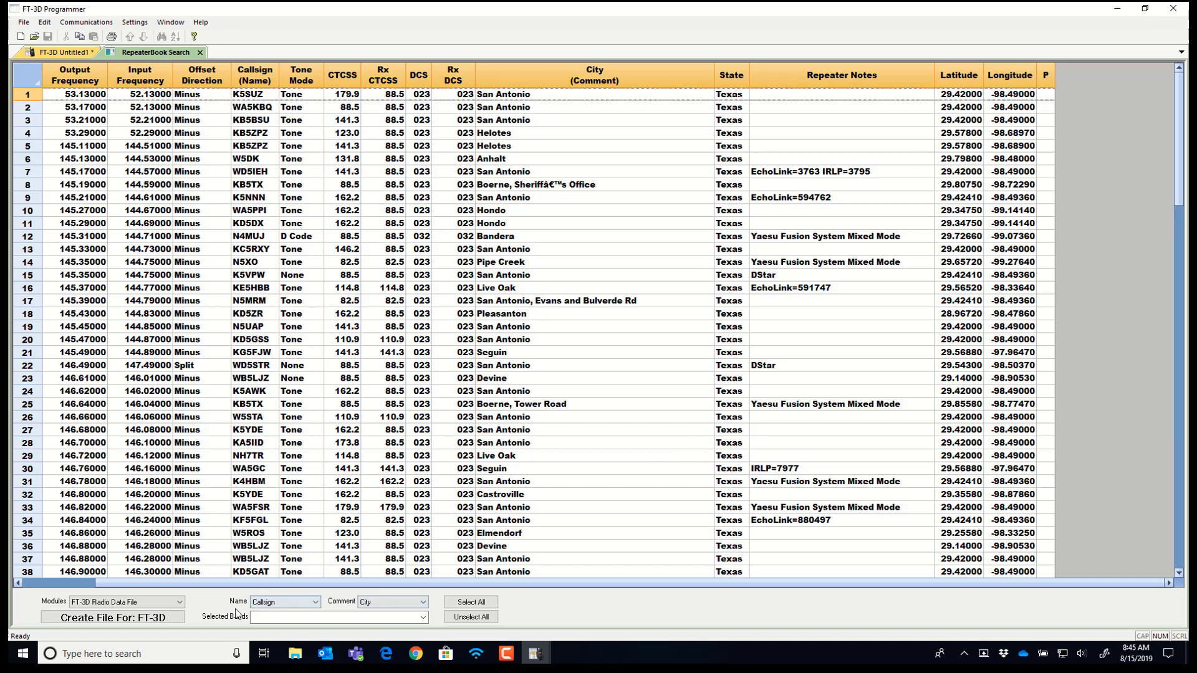
Exclude DStar, DMR, 920MHz, 222MHz and 1.2 GHz from the selected bands of the repeater results.
left_click(424, 617)
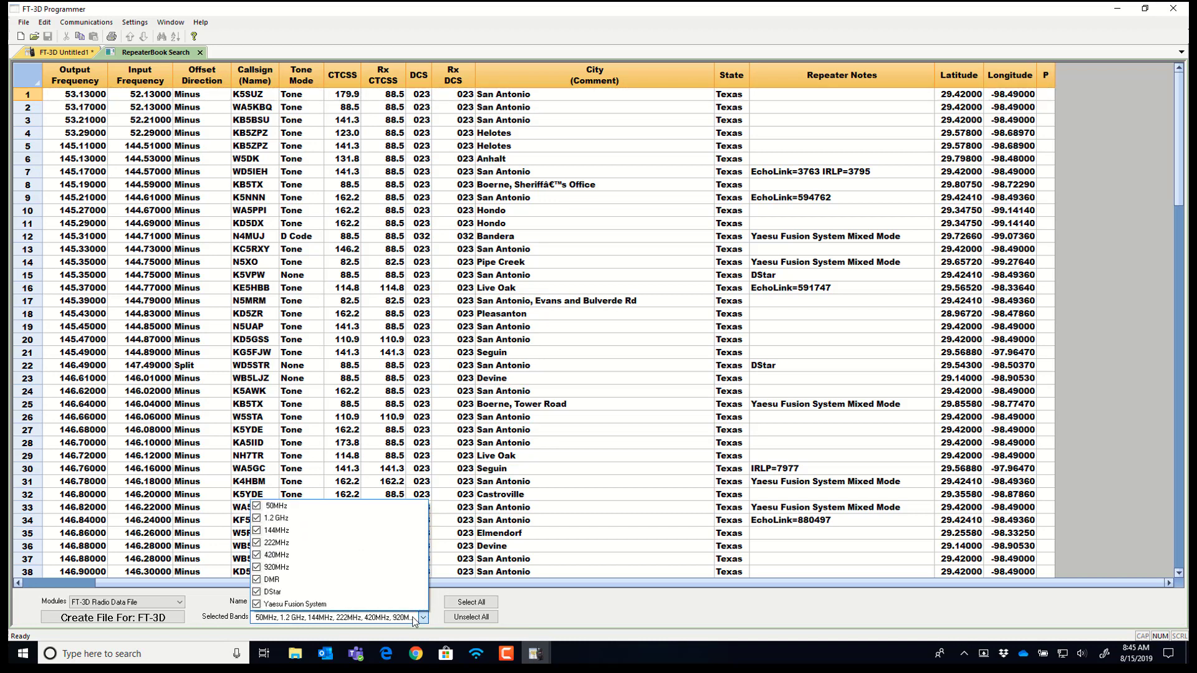
left_click(258, 592)
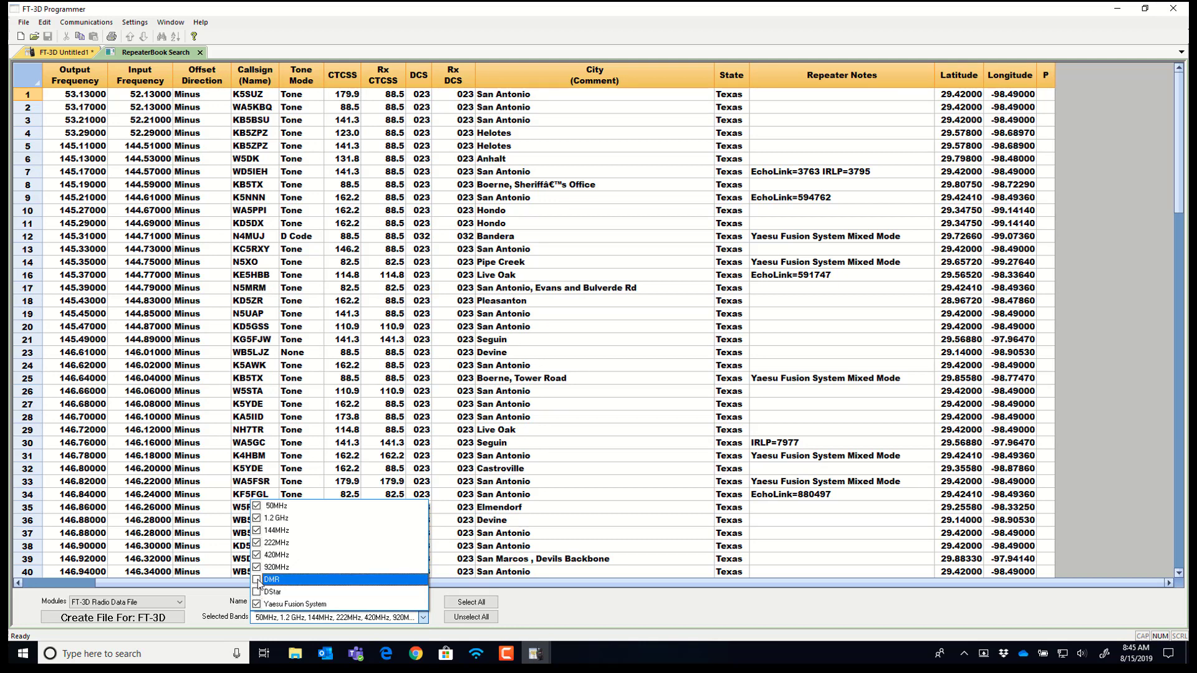
left_click(257, 568)
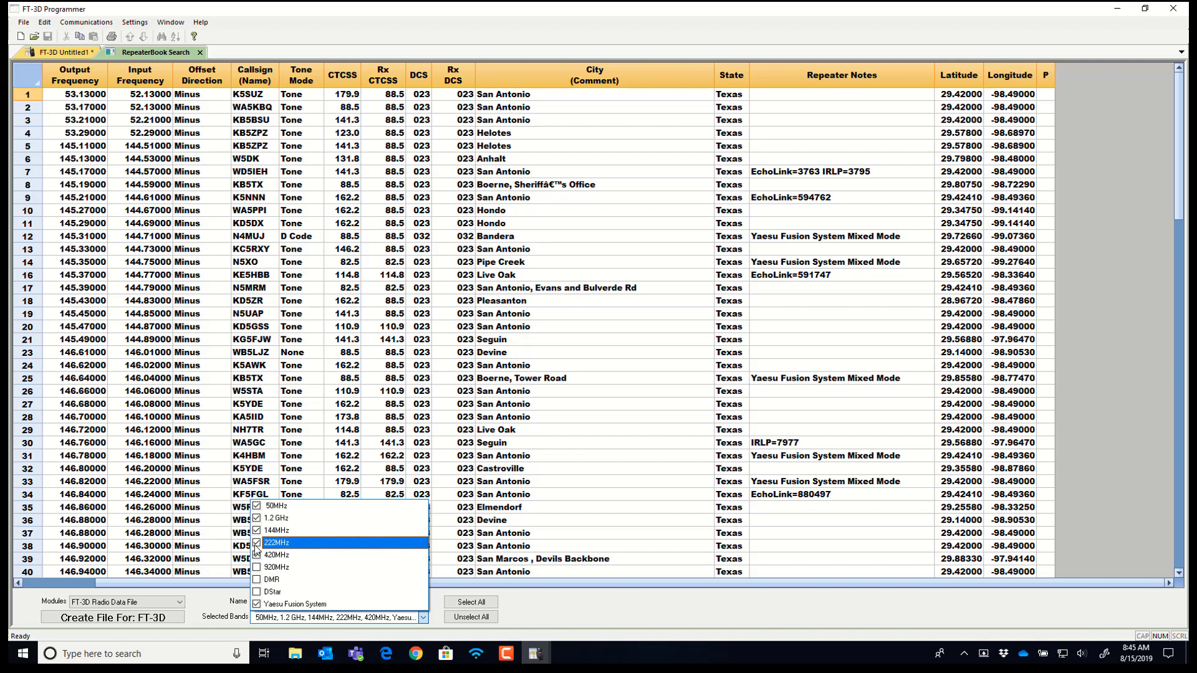
left_click(256, 544)
left_click(257, 519)
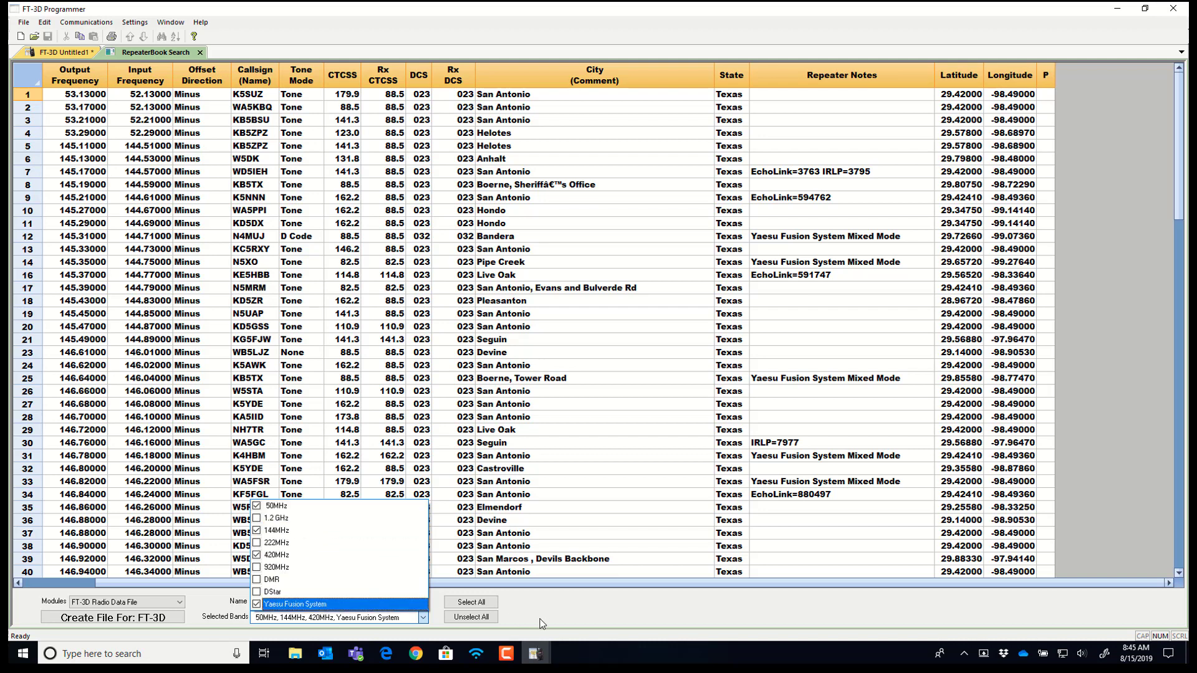
left_click(285, 619)
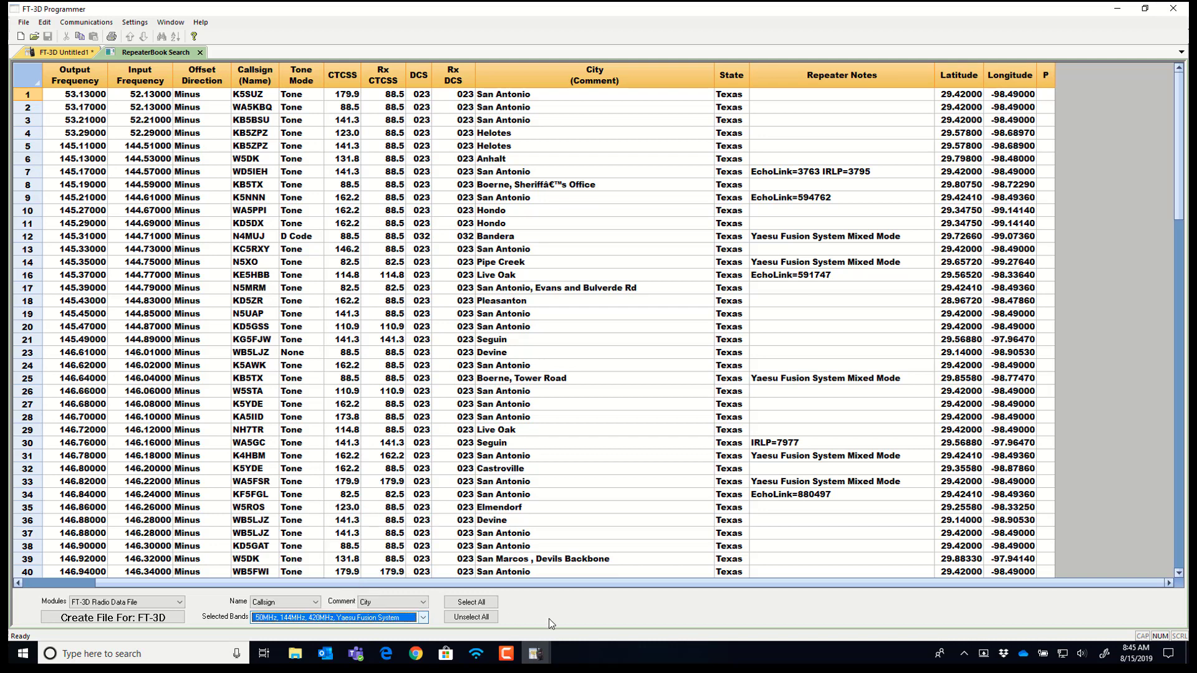
Create an FT-3D radio data file from the filtered repeaters, using Callsign as the name and City as the comment.
left_click(293, 603)
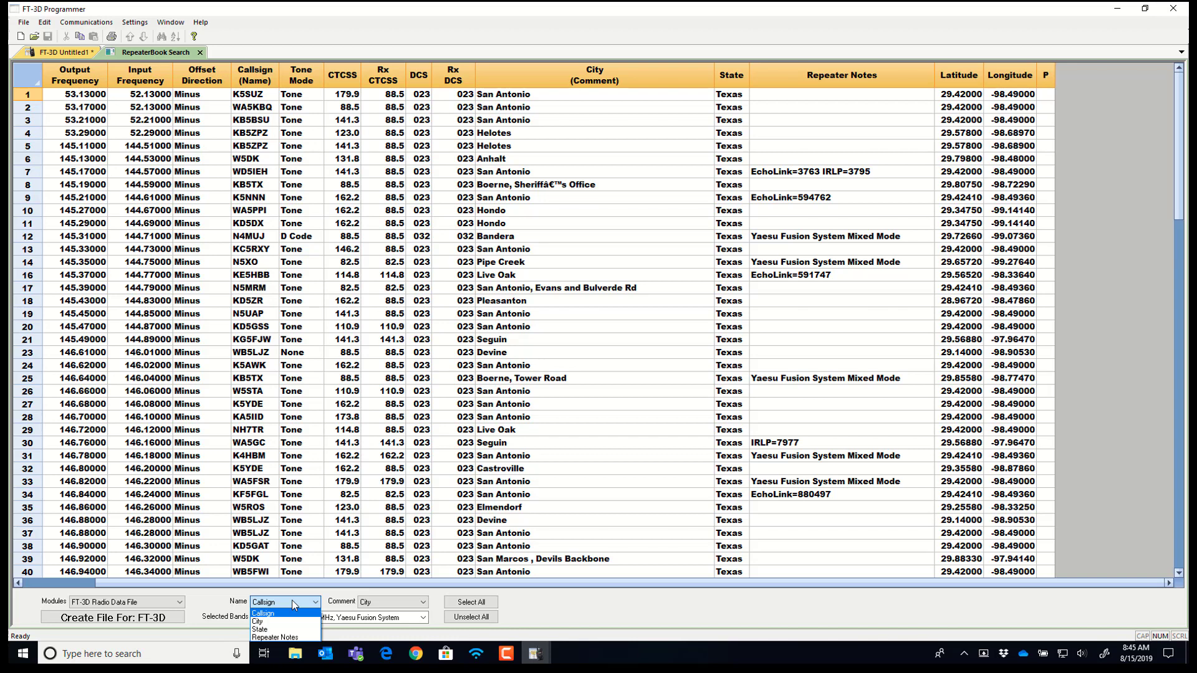
left_click(292, 601)
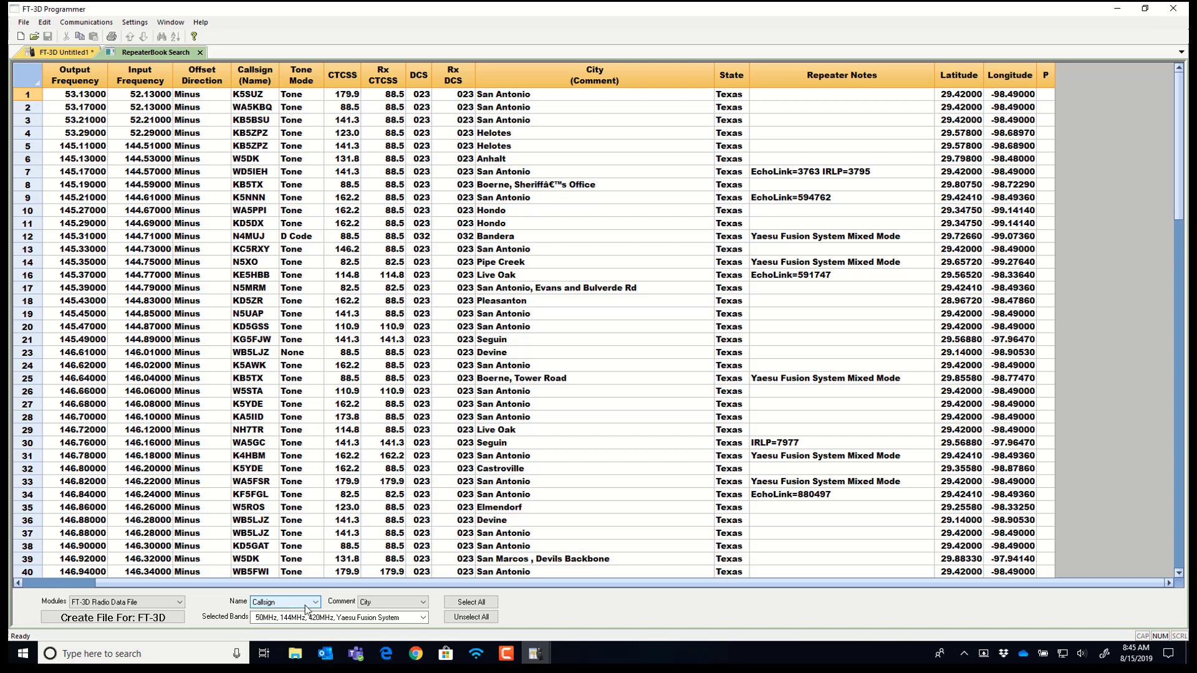
left_click(394, 603)
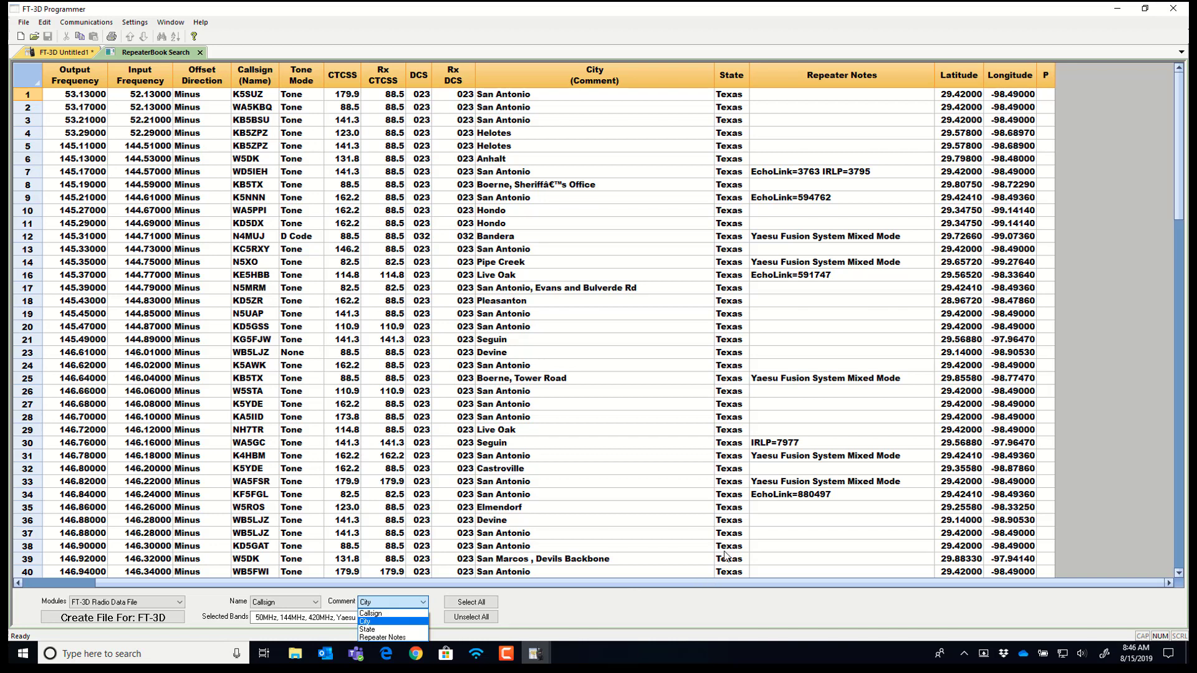
left_click(384, 622)
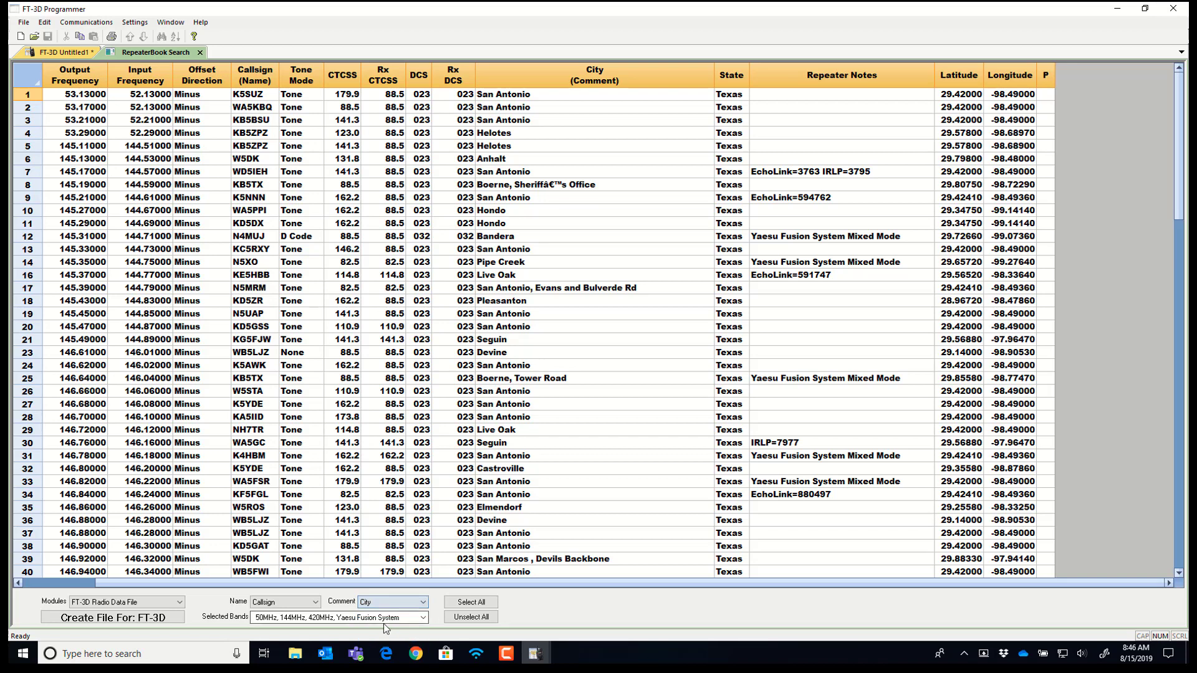
left_click(121, 620)
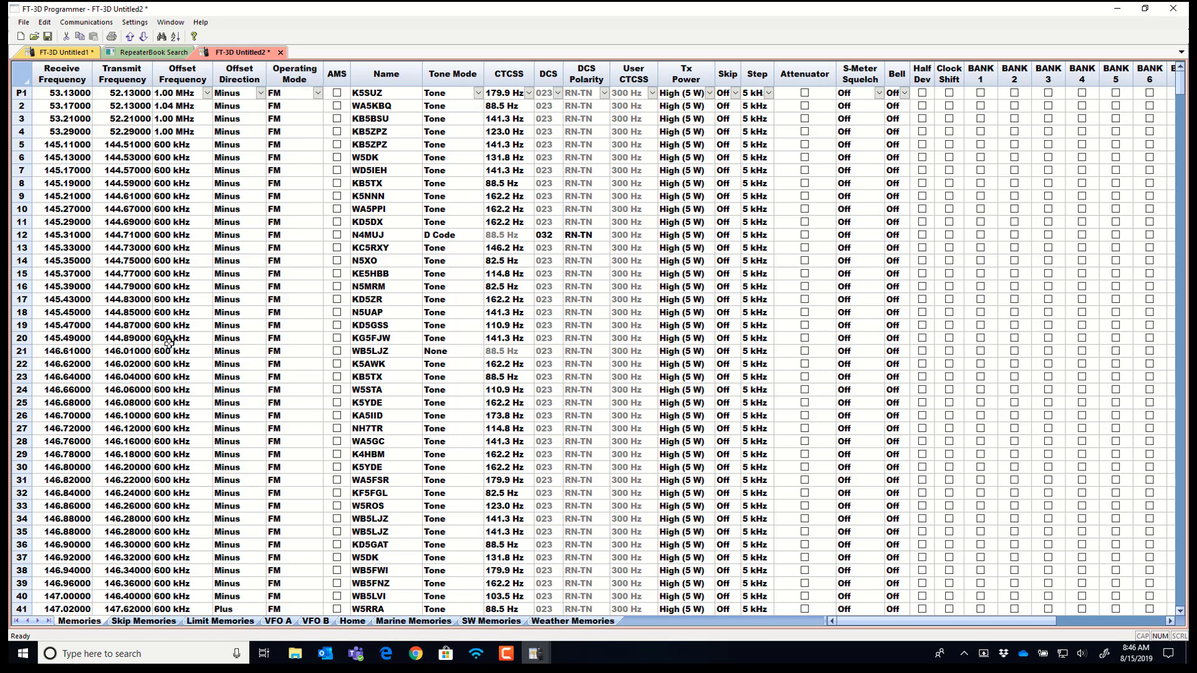
Open the radio menu settings to check the Callsign on the Common 1 page and close them again.
left_click(92, 25)
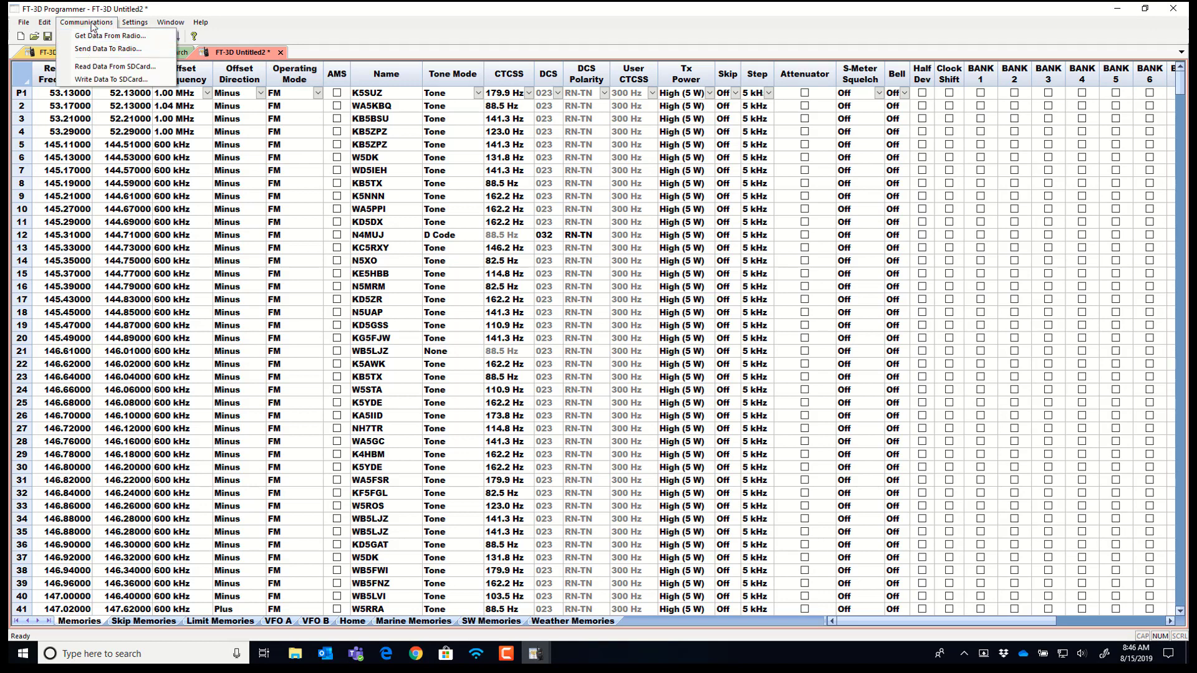
left_click(136, 23)
left_click(136, 29)
left_click(144, 33)
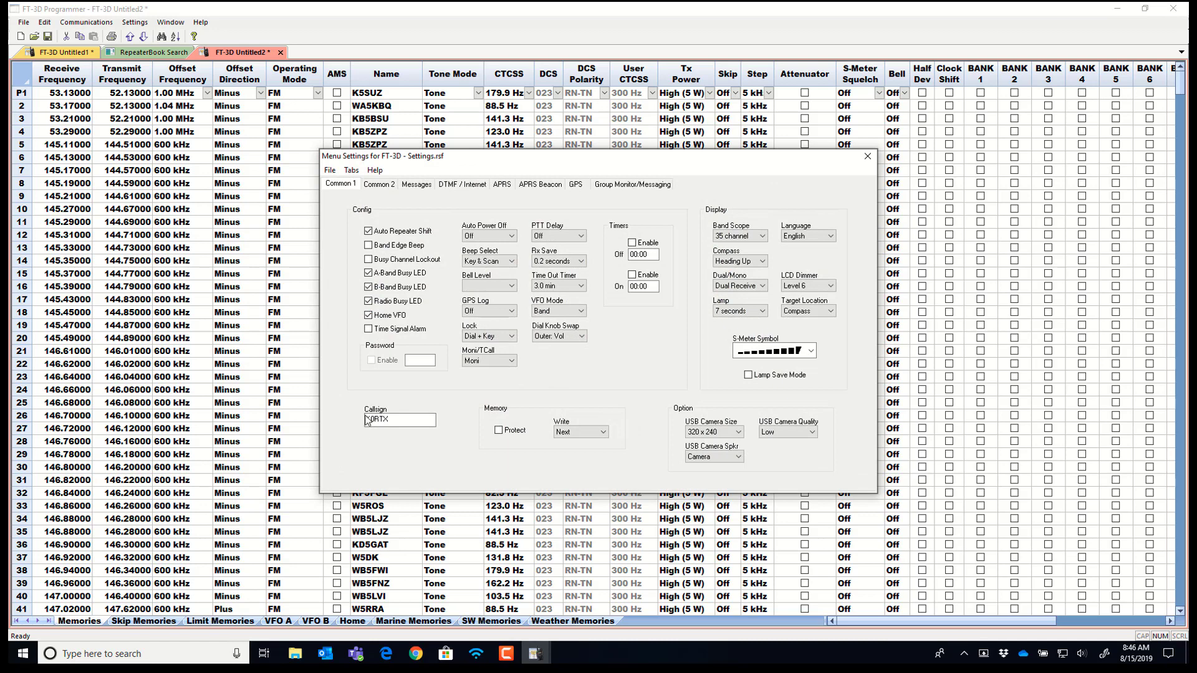
left_click(867, 156)
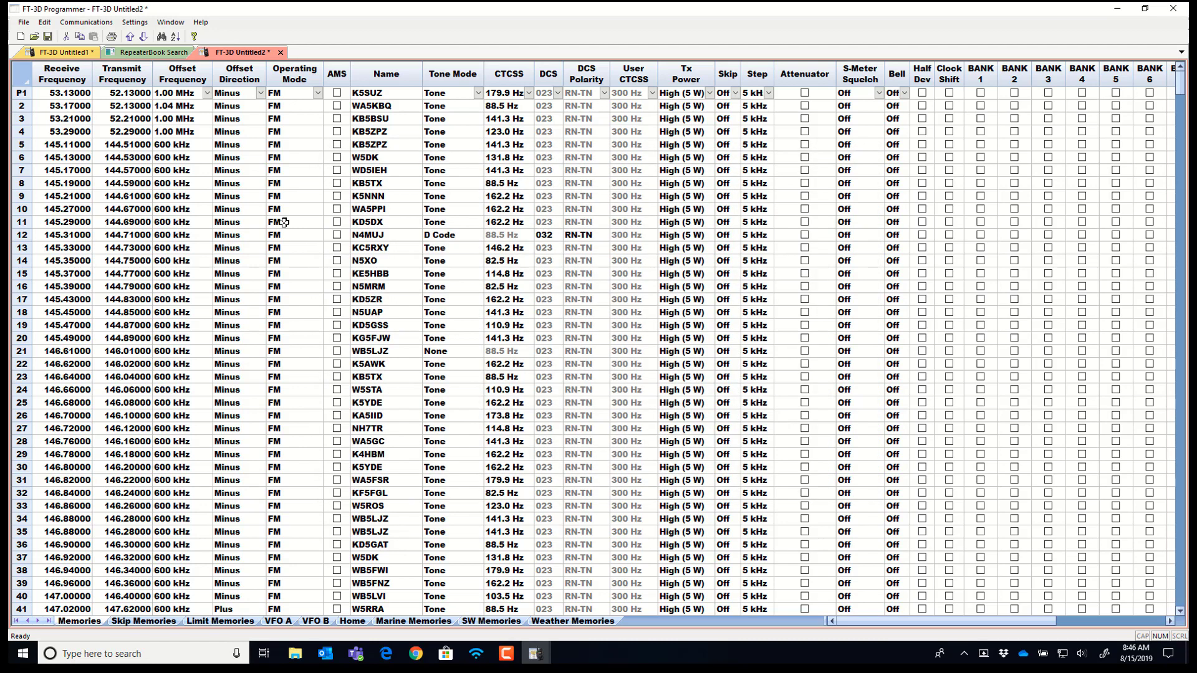
Save the new repeater memory file under the name SanAntonio.
left_click(23, 28)
left_click(27, 102)
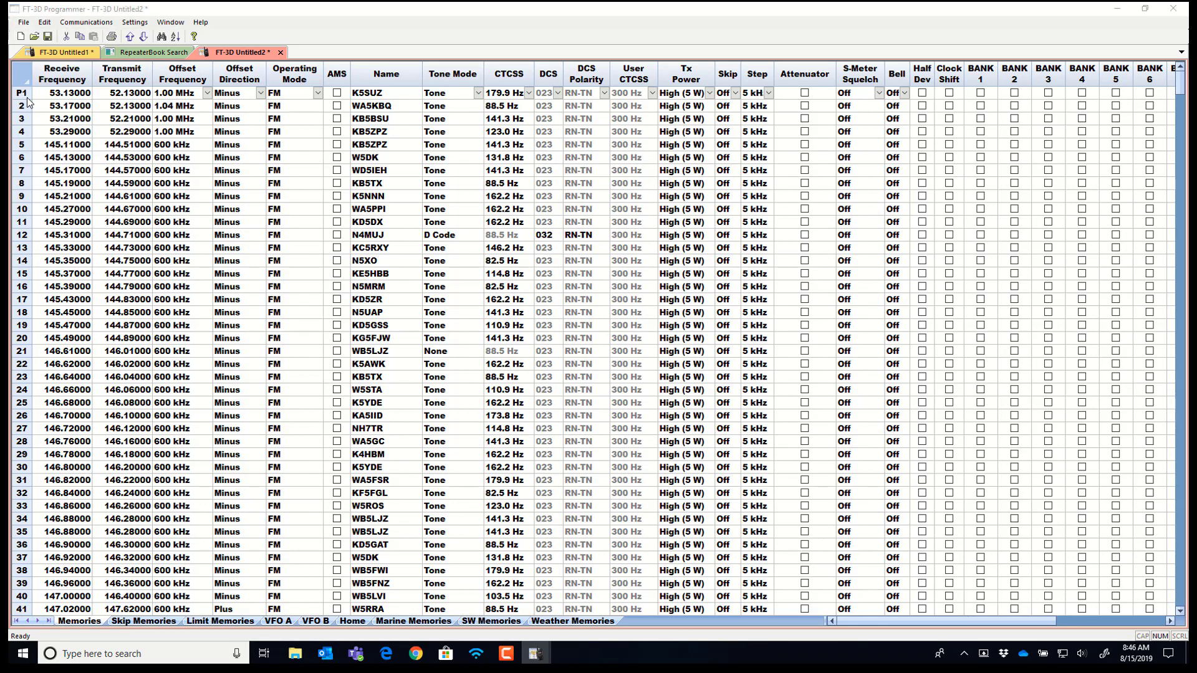
type("San")
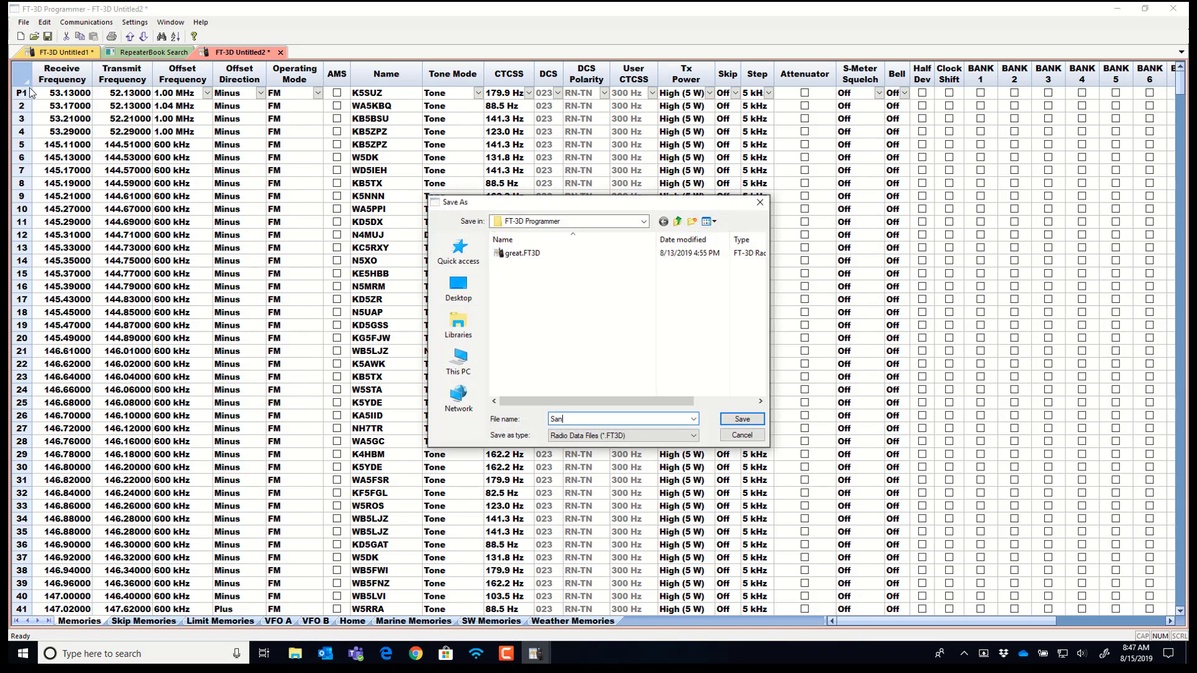
type("Antonio")
key("Return")
Show the Club Activity Monitor beside the memories and look over its group list.
left_click(137, 26)
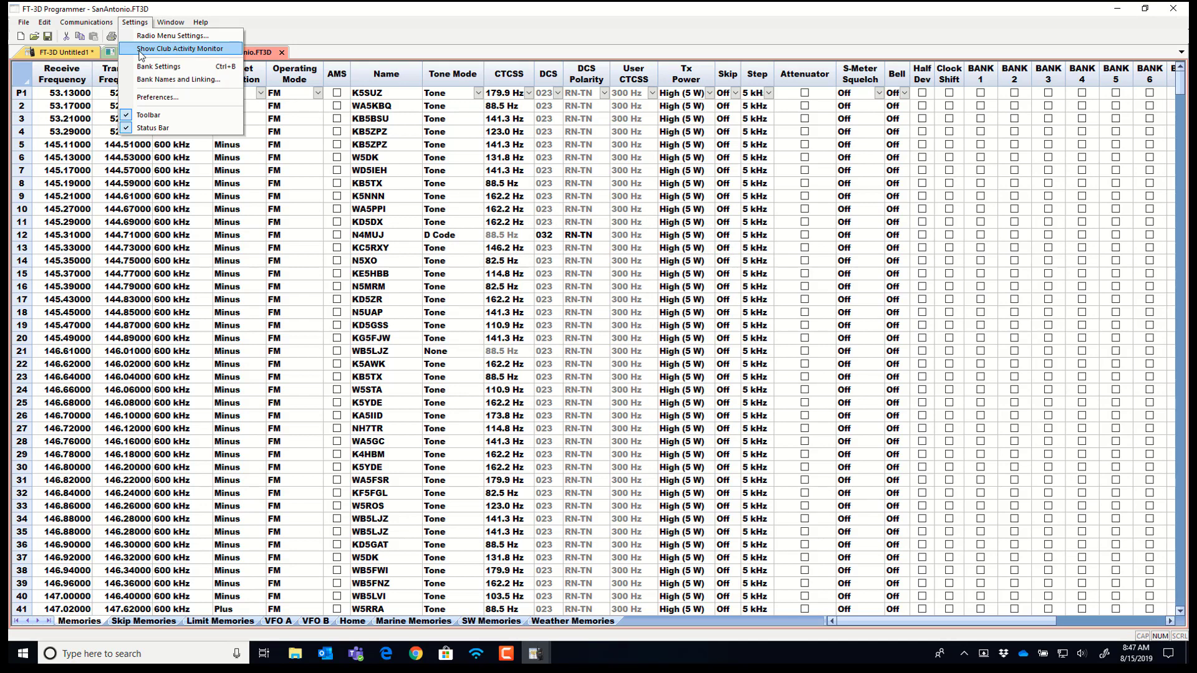
left_click(141, 50)
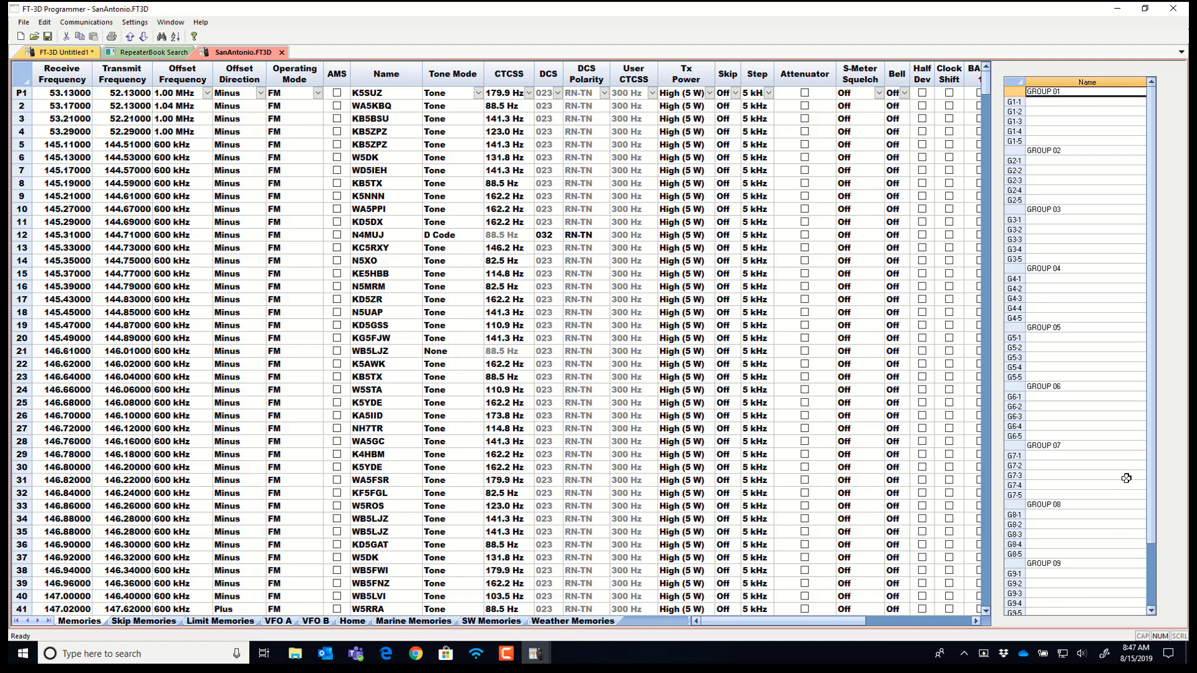
left_click_drag(1149, 502, 1160, 474)
Rename GROUP 01 in the Club Activity Monitor as Home Emergency.
right_click(1064, 91)
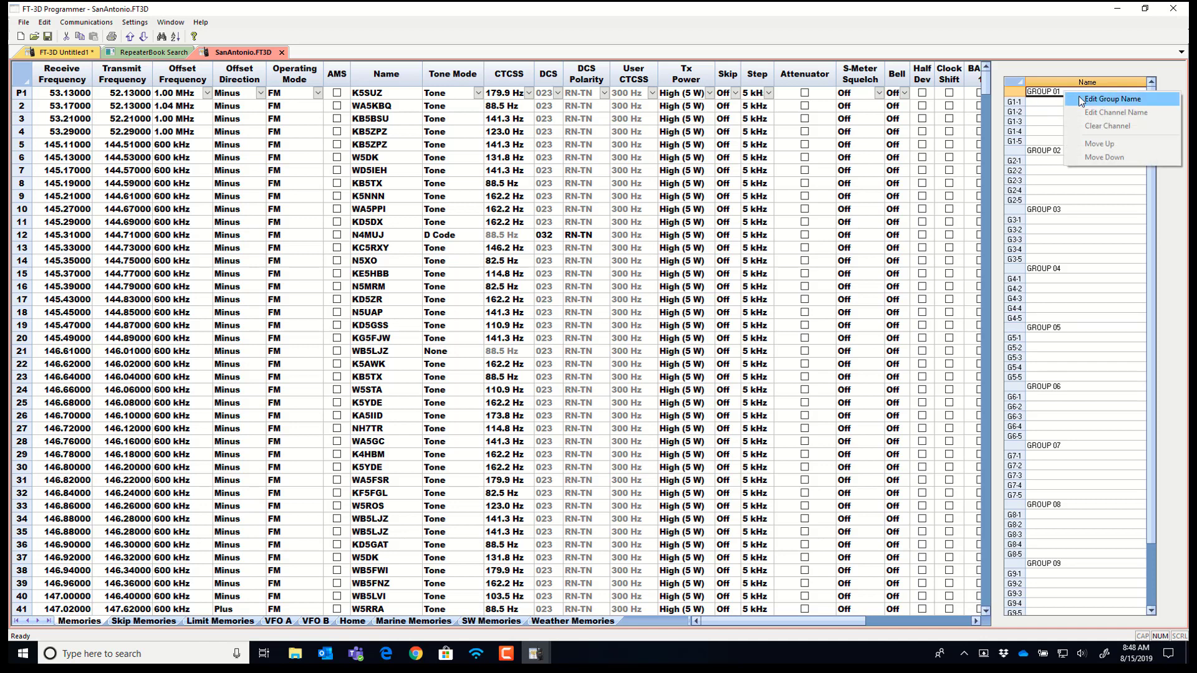
left_click(1078, 98)
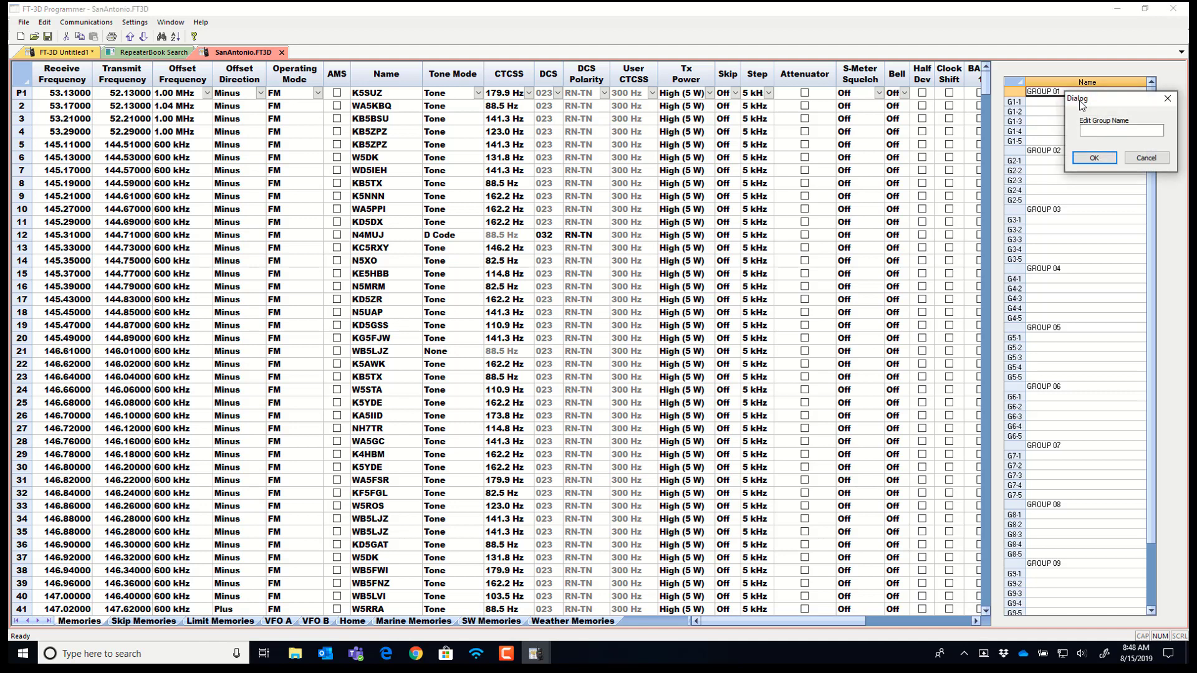
left_click(1090, 129)
type("Home Emergency")
key("Return")
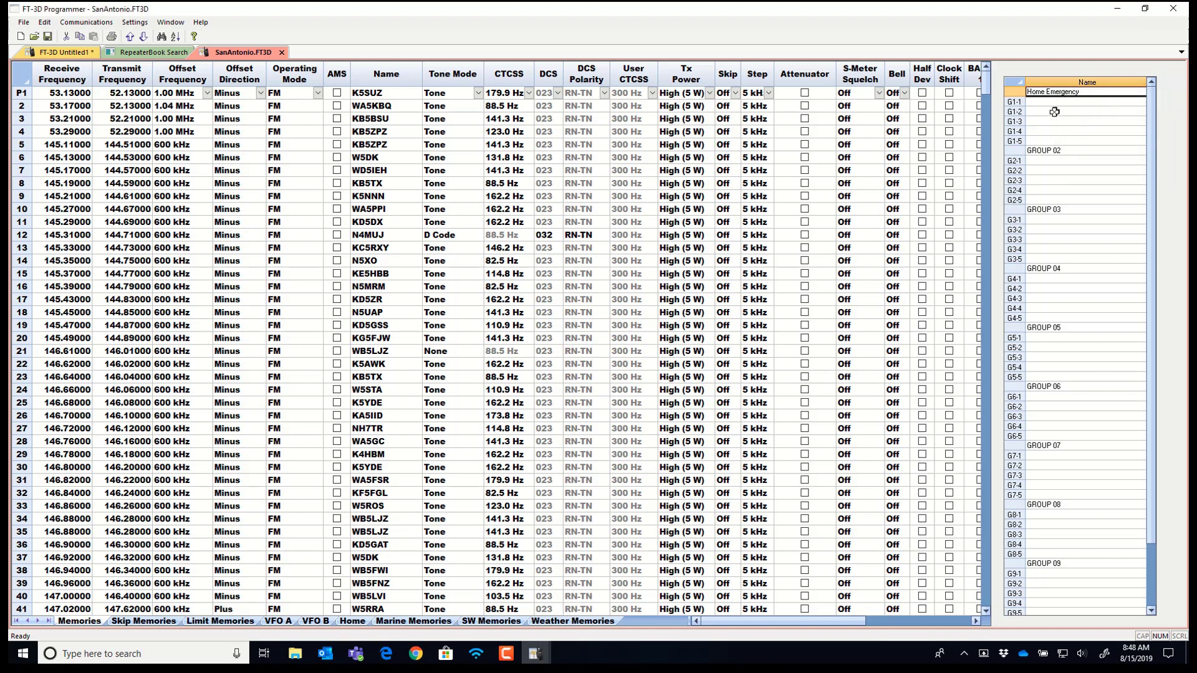
Name the first channel (G1-1) of the Home Emergency group Fire.
left_click(1018, 101)
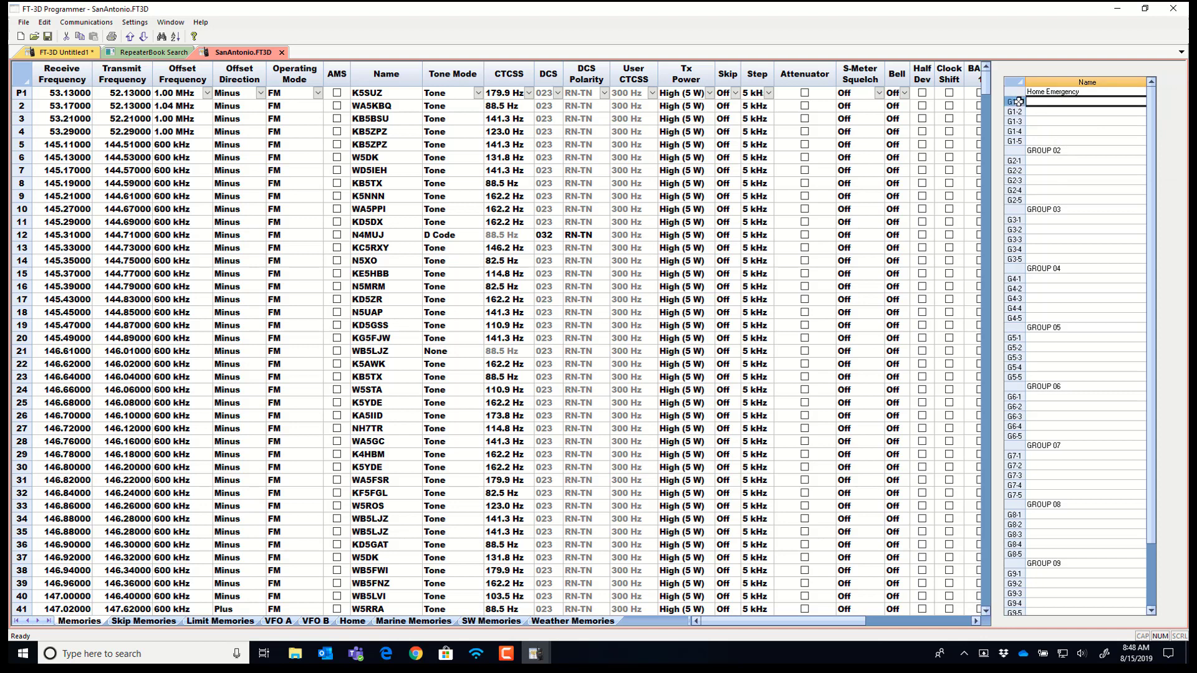
right_click(1018, 102)
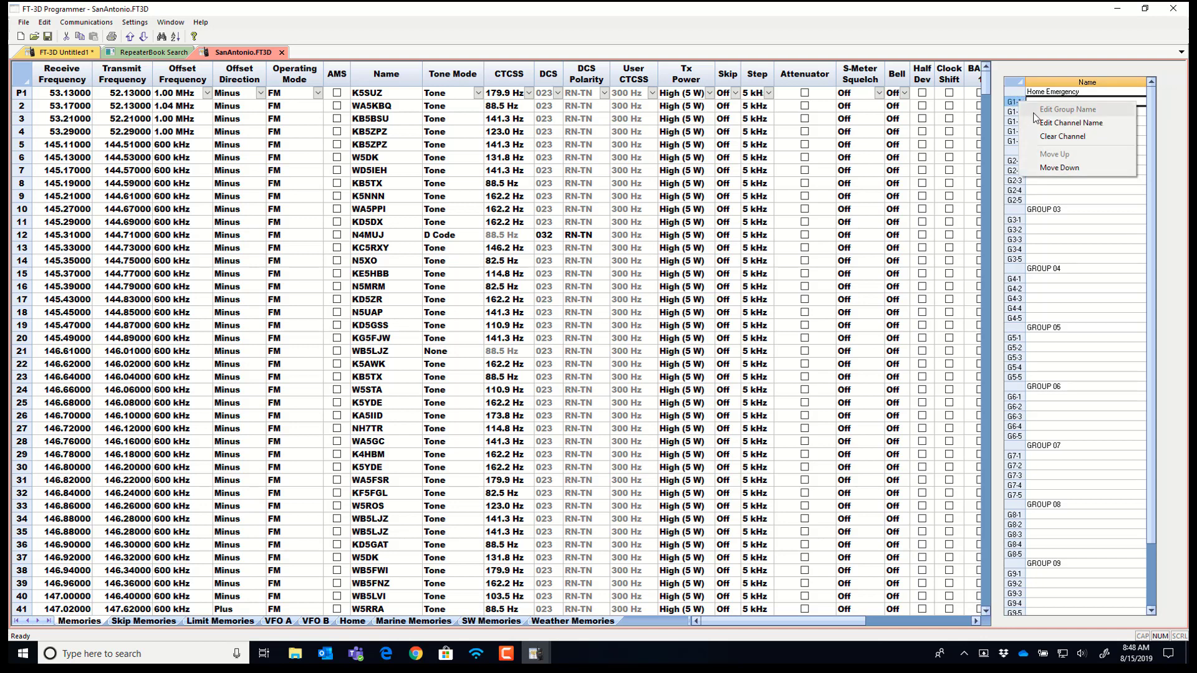
left_click(1037, 124)
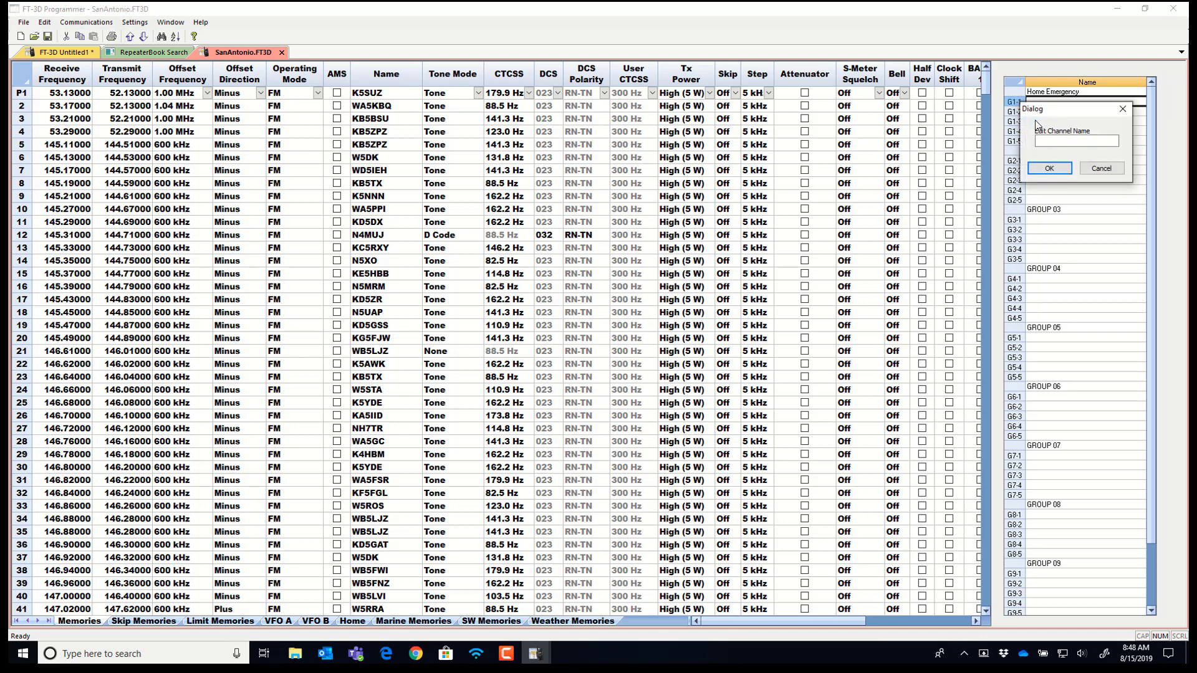
left_click(1083, 140)
type("Fire")
key("Return")
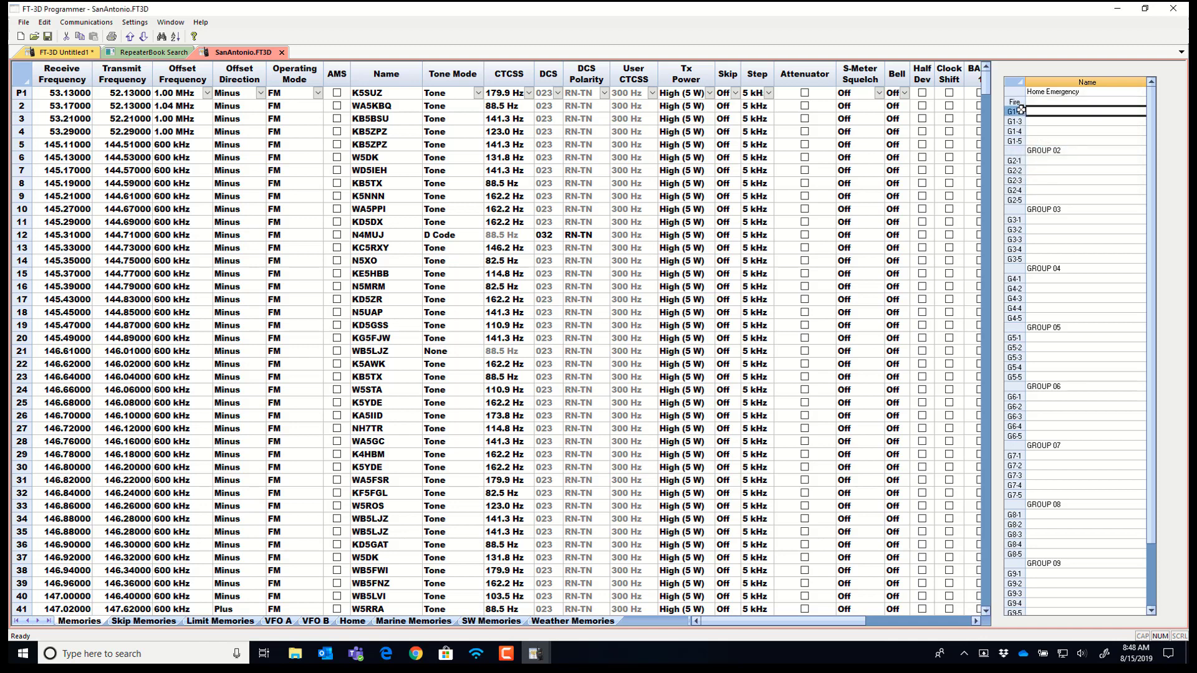
Name the second channel (G1-2) of the Home Emergency group Police.
right_click(1035, 112)
left_click(1048, 133)
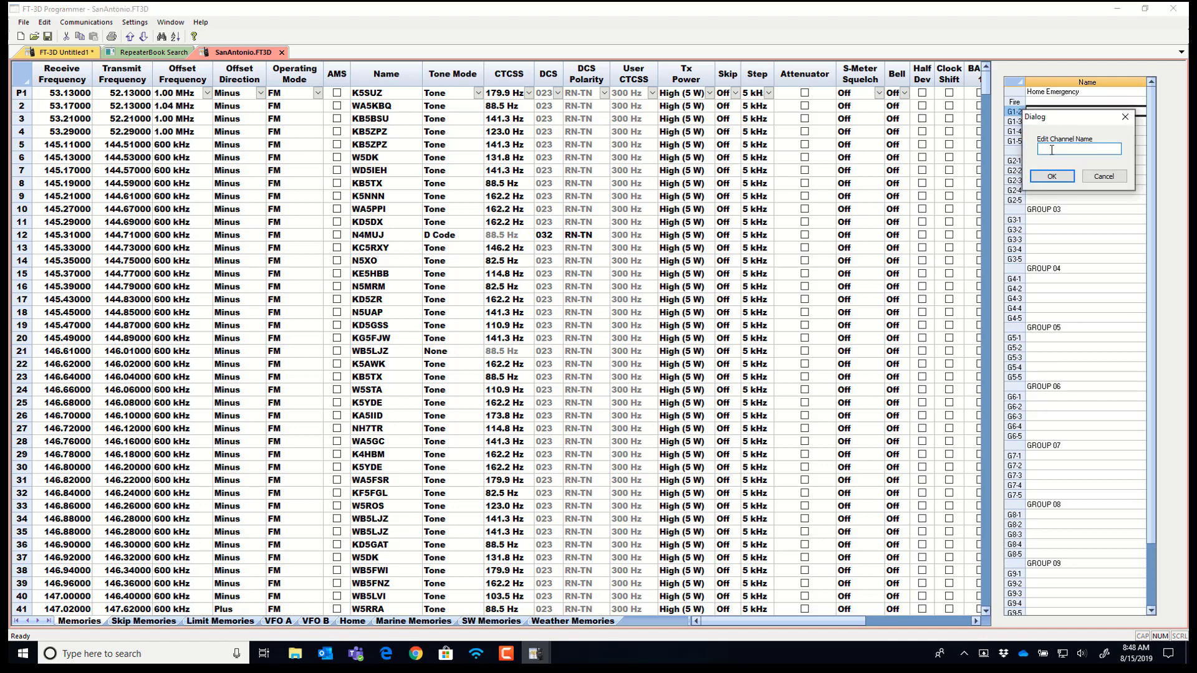
type("Police")
left_click(1052, 177)
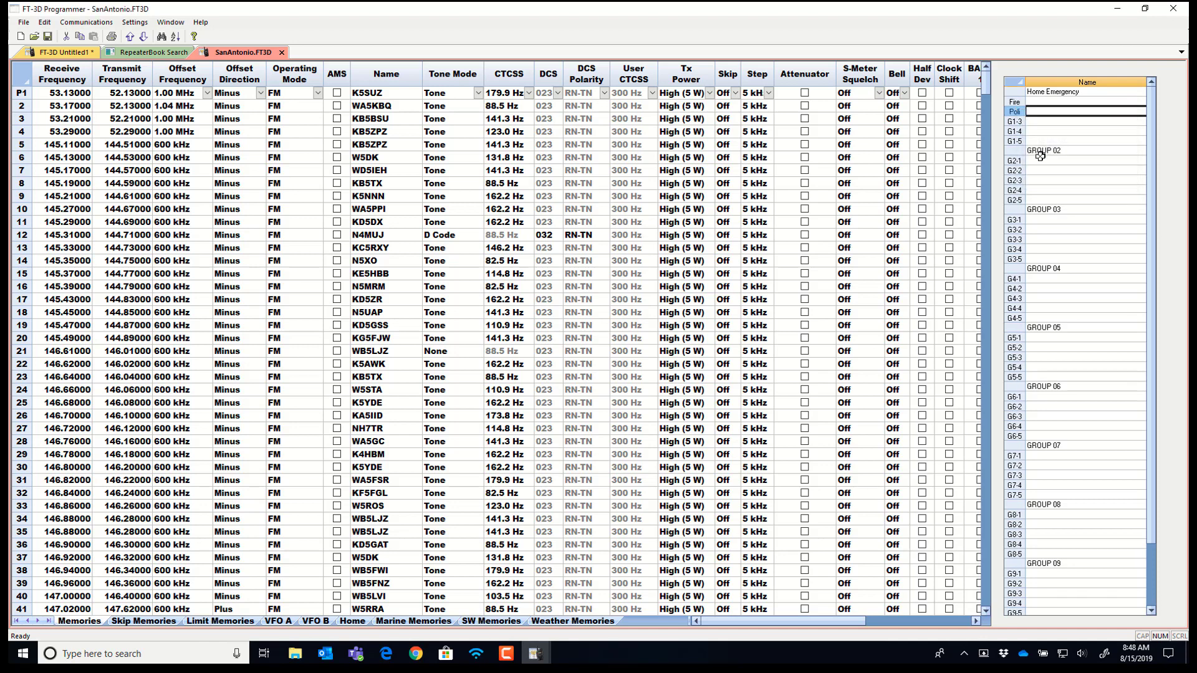
Name the third channel (G1-3) of the Home Emergency group Amb.
left_click(1020, 122)
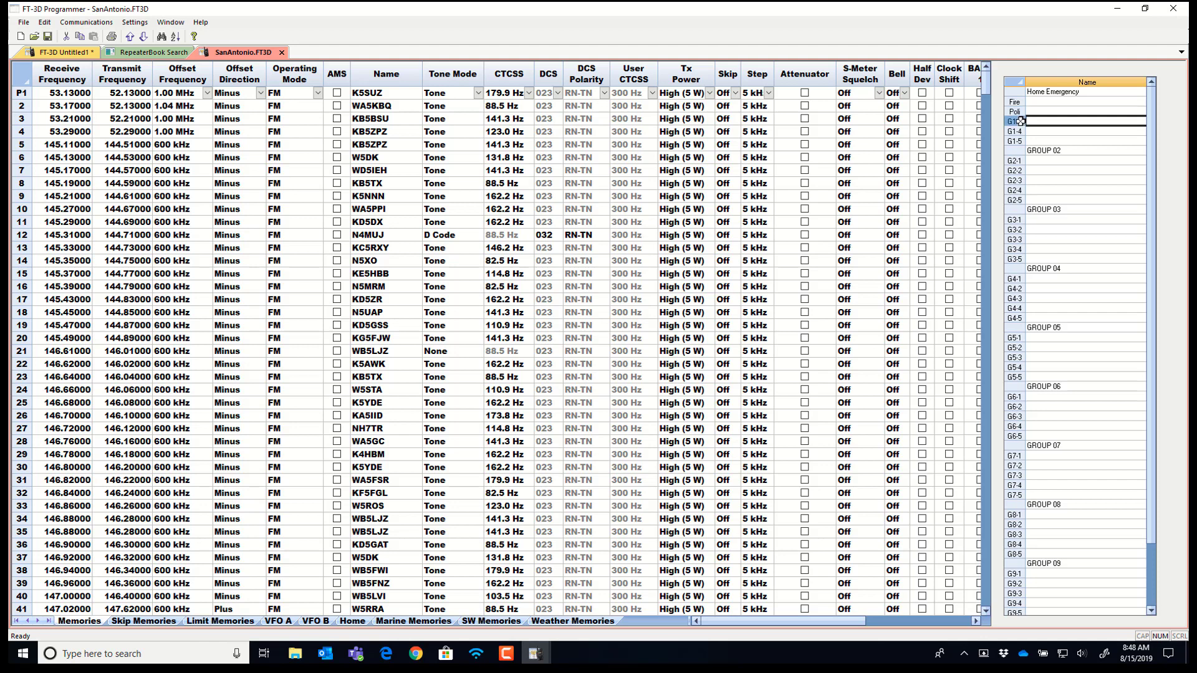
right_click(1020, 121)
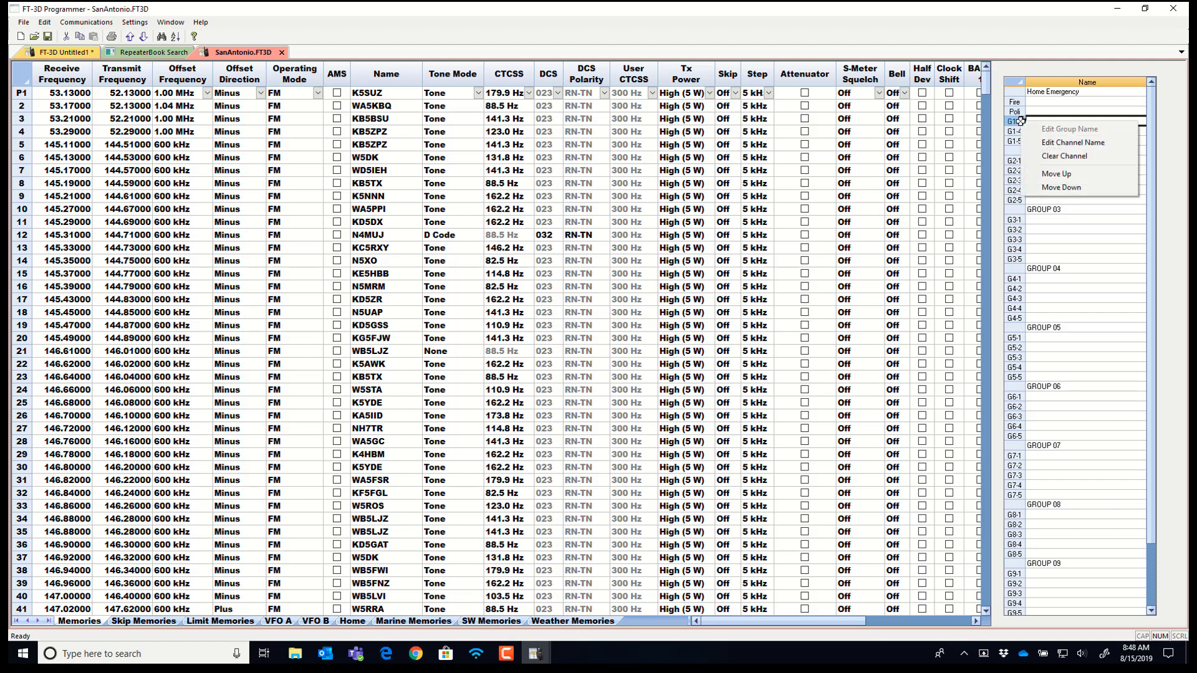
left_click(1051, 152)
left_click(1055, 161)
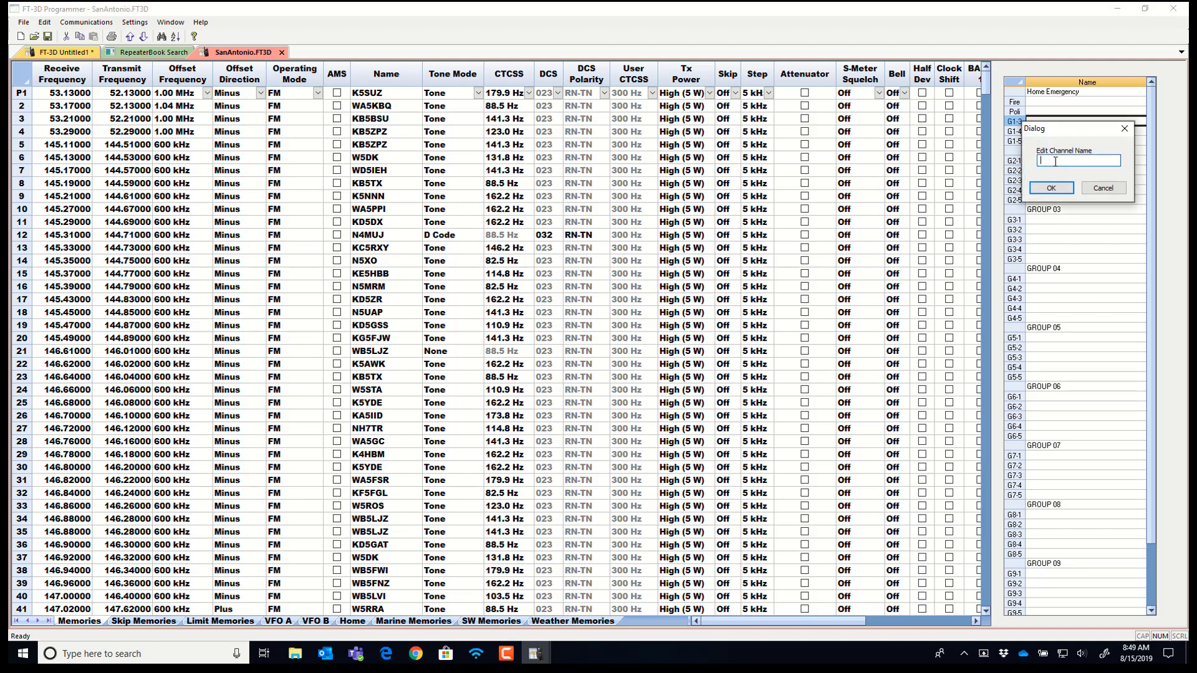
type("Amb")
key("Return")
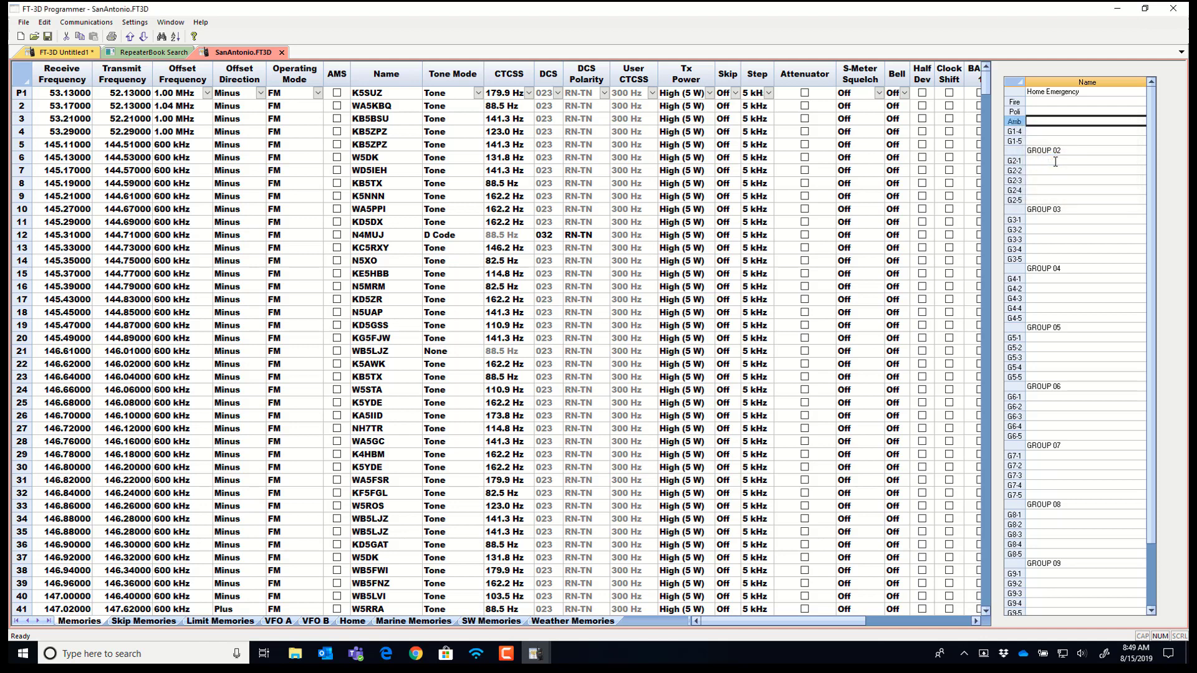
Add memory channel 5 (145.11000 MHz) to the Fire slot of the Home Emergency CAM group.
right_click(1016, 132)
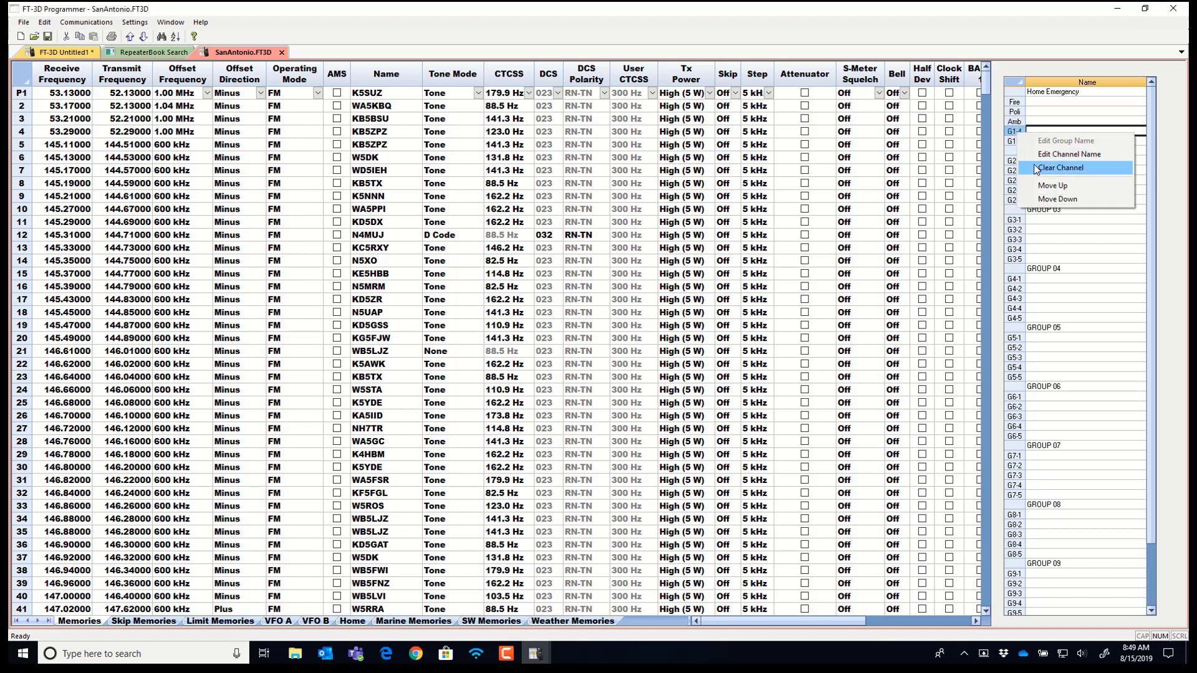
left_click(1035, 103)
left_click(1036, 102)
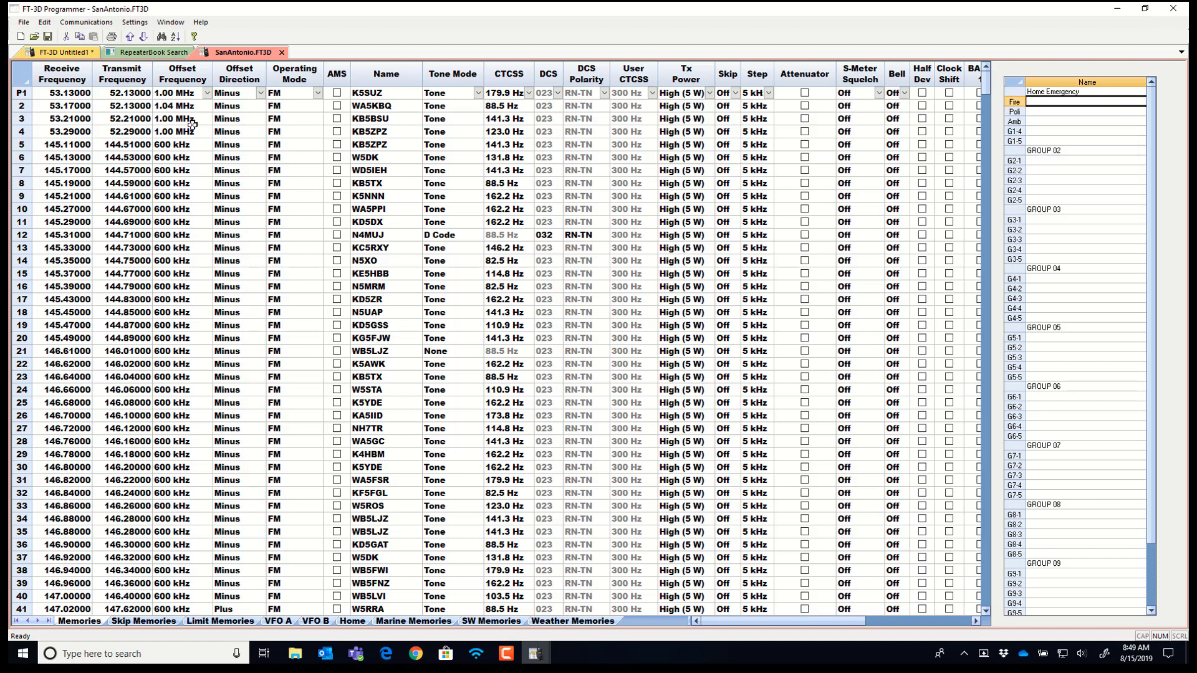
left_click(20, 145)
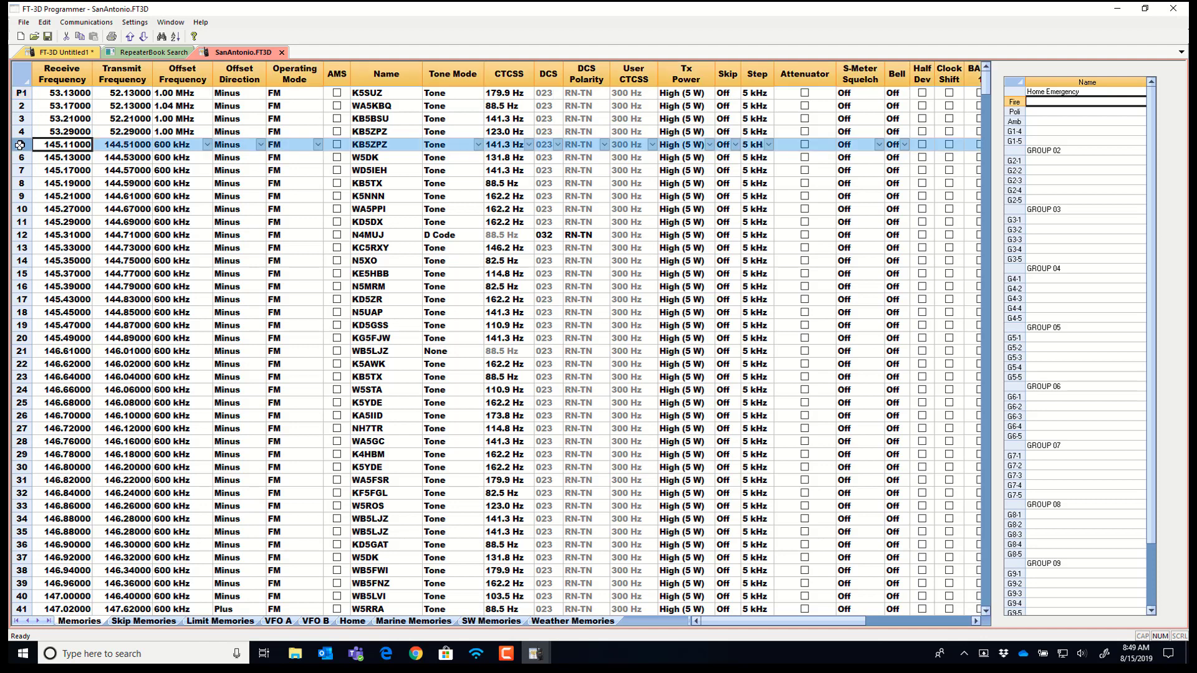
right_click(20, 145)
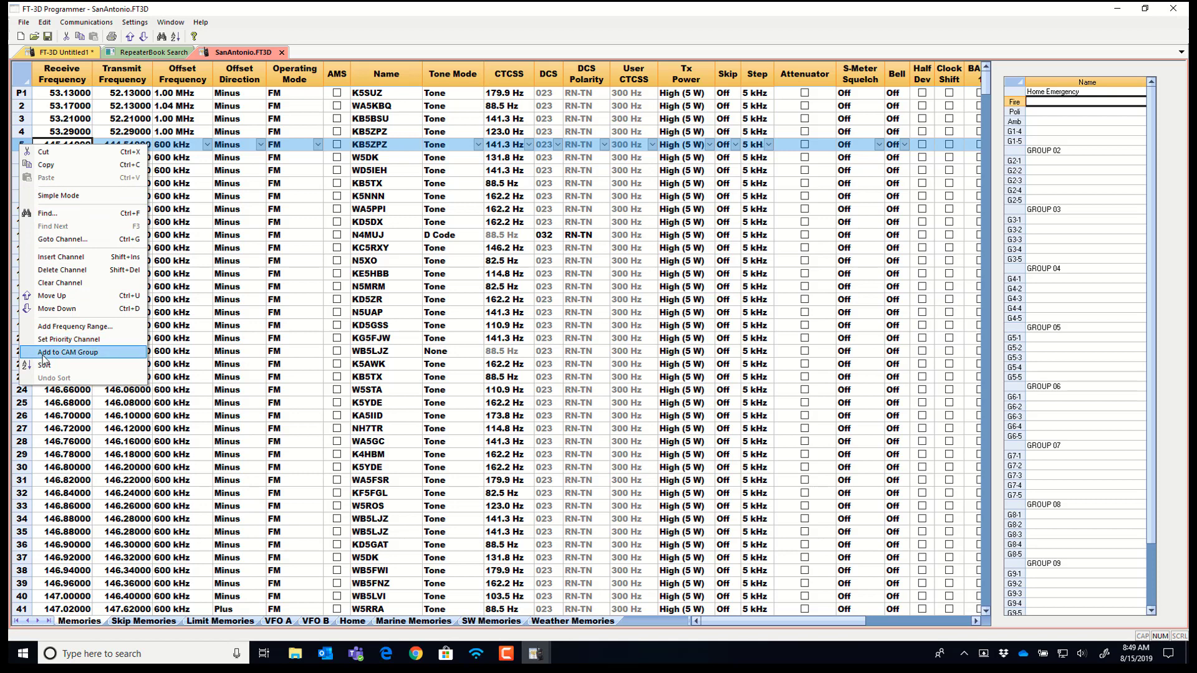
left_click(67, 352)
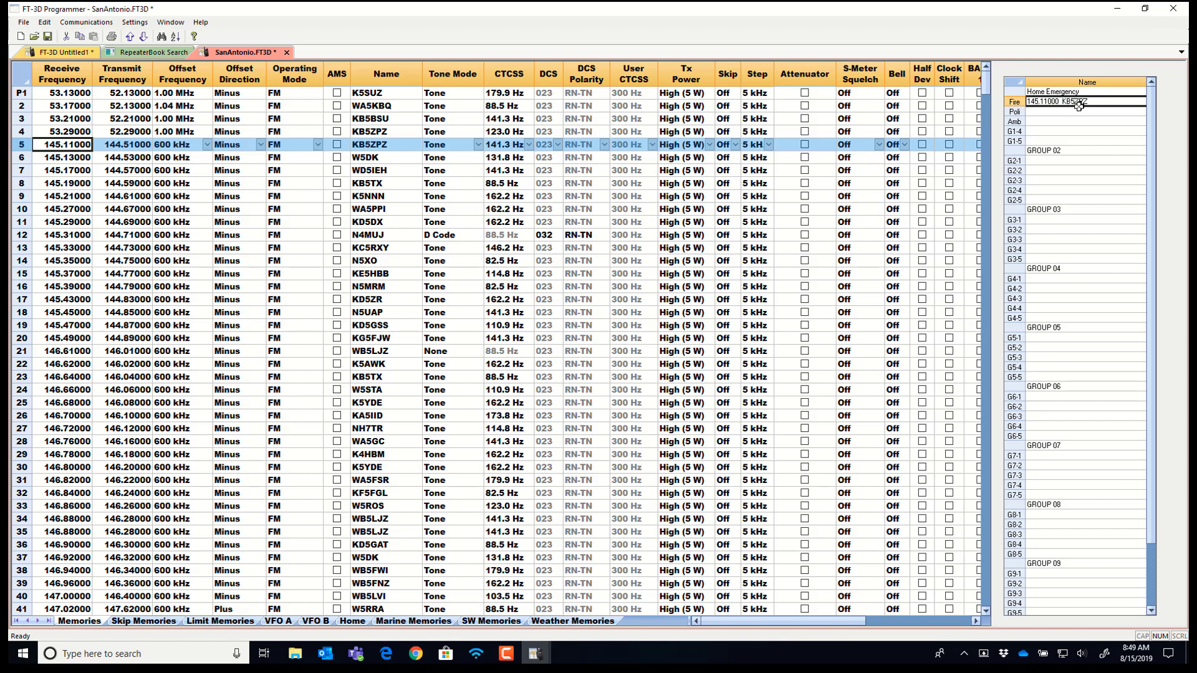
Add the first memory channel (53.13000 MHz) to the Police slot of the Home Emergency CAM group.
left_click(1036, 113)
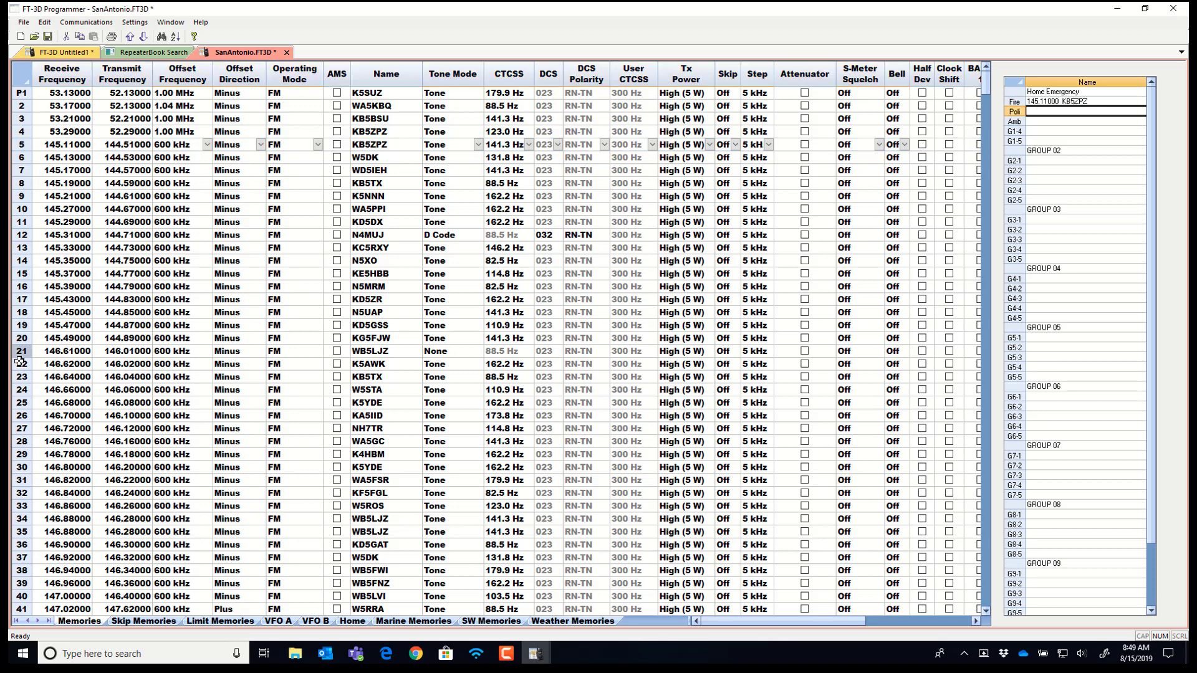
left_click(21, 94)
left_click(21, 93)
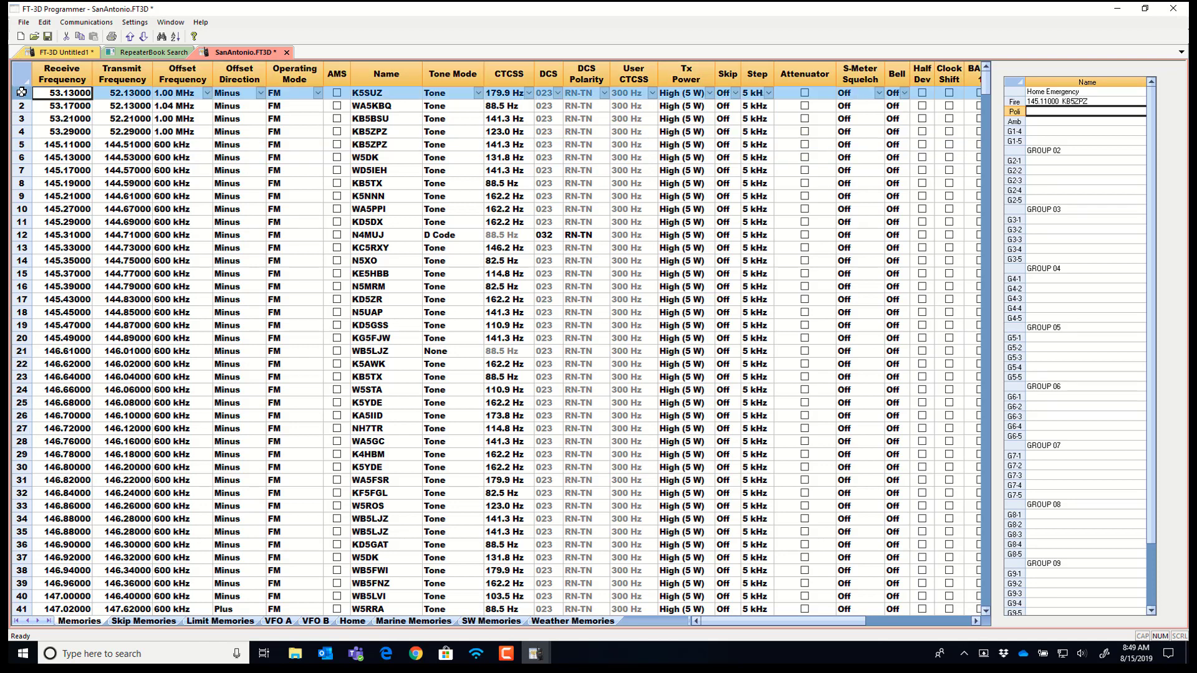
right_click(22, 93)
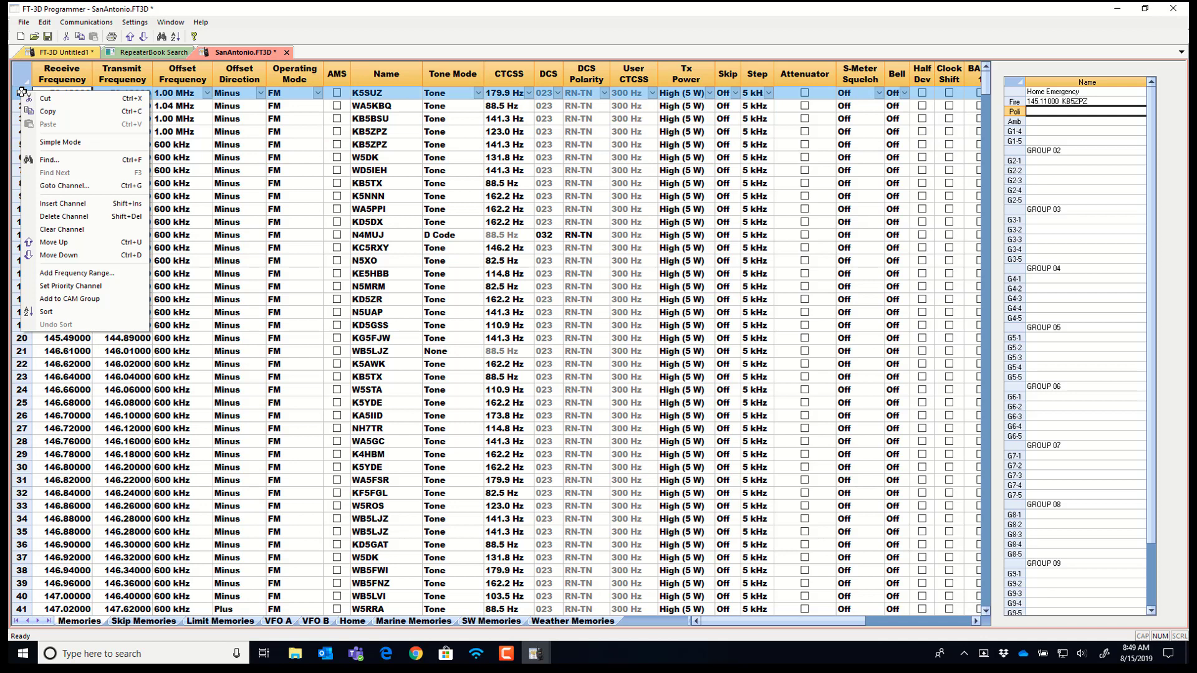
left_click(46, 300)
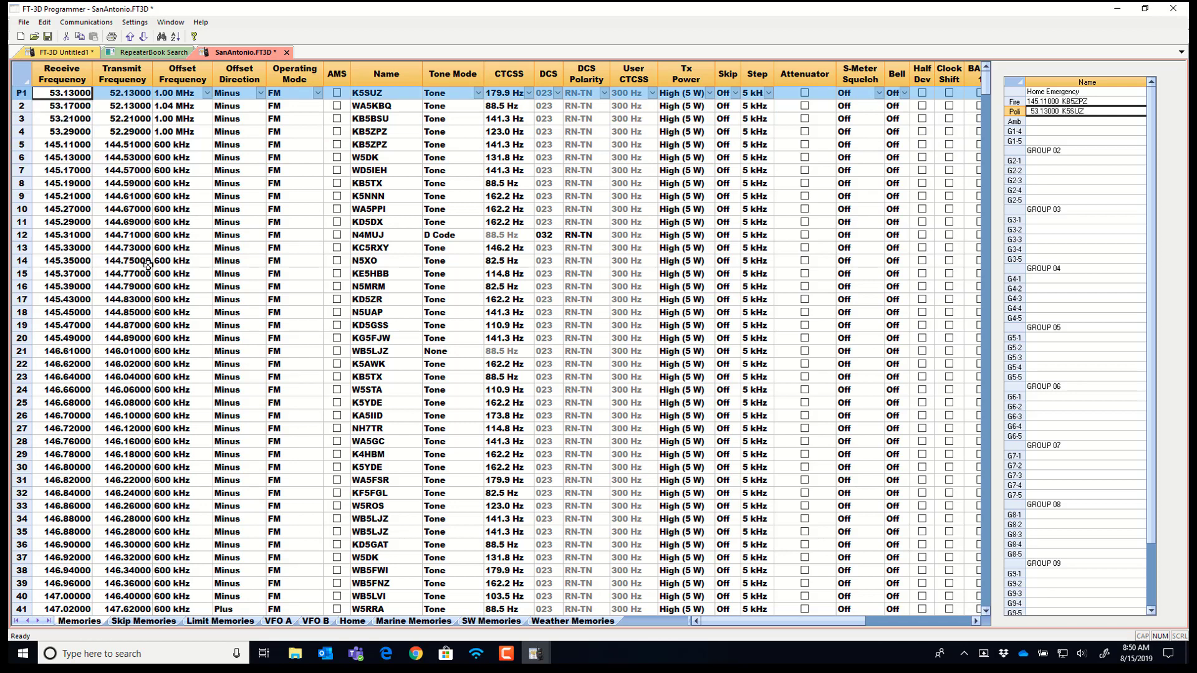
Add memory channel 65 (431.05000 MHz) to the Amb slot of the Home Emergency CAM group.
left_click(1052, 122)
scroll(99, 477, "down", 14)
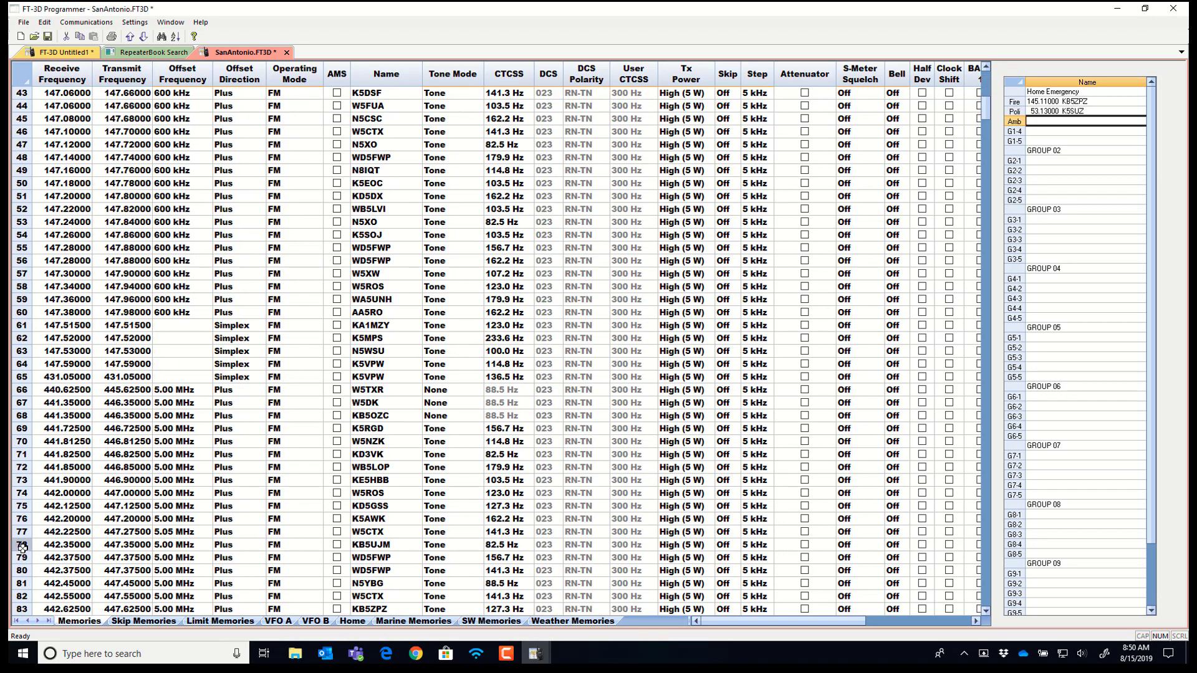
left_click(24, 378)
right_click(23, 377)
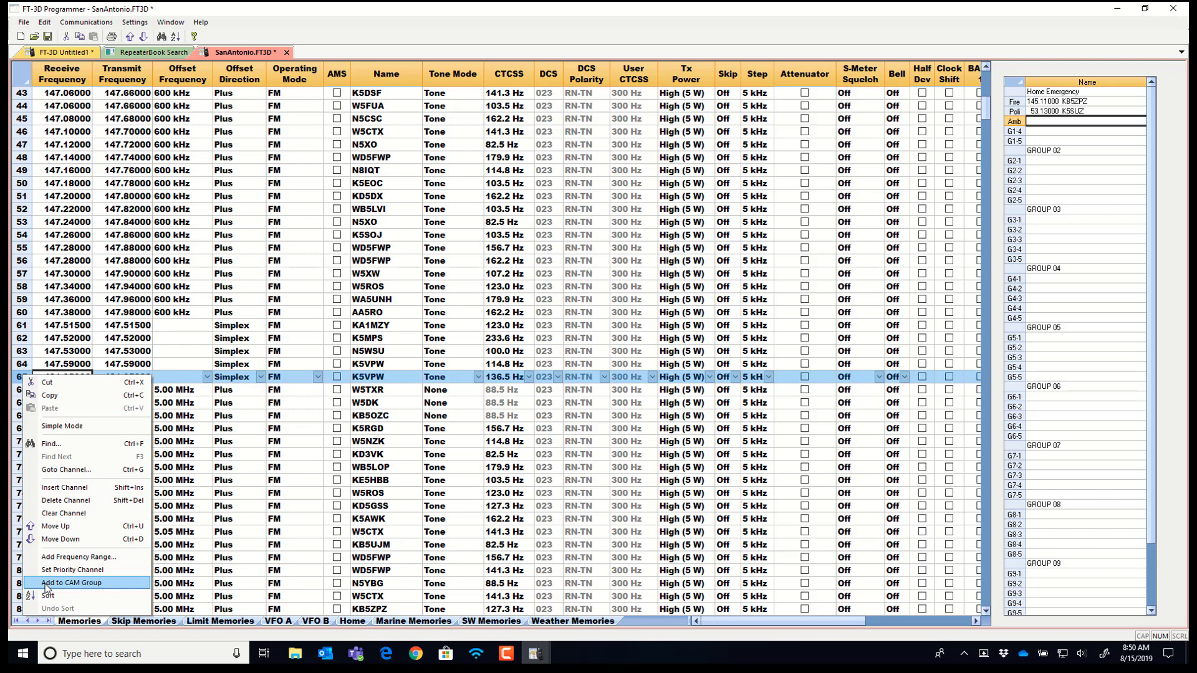
left_click(46, 583)
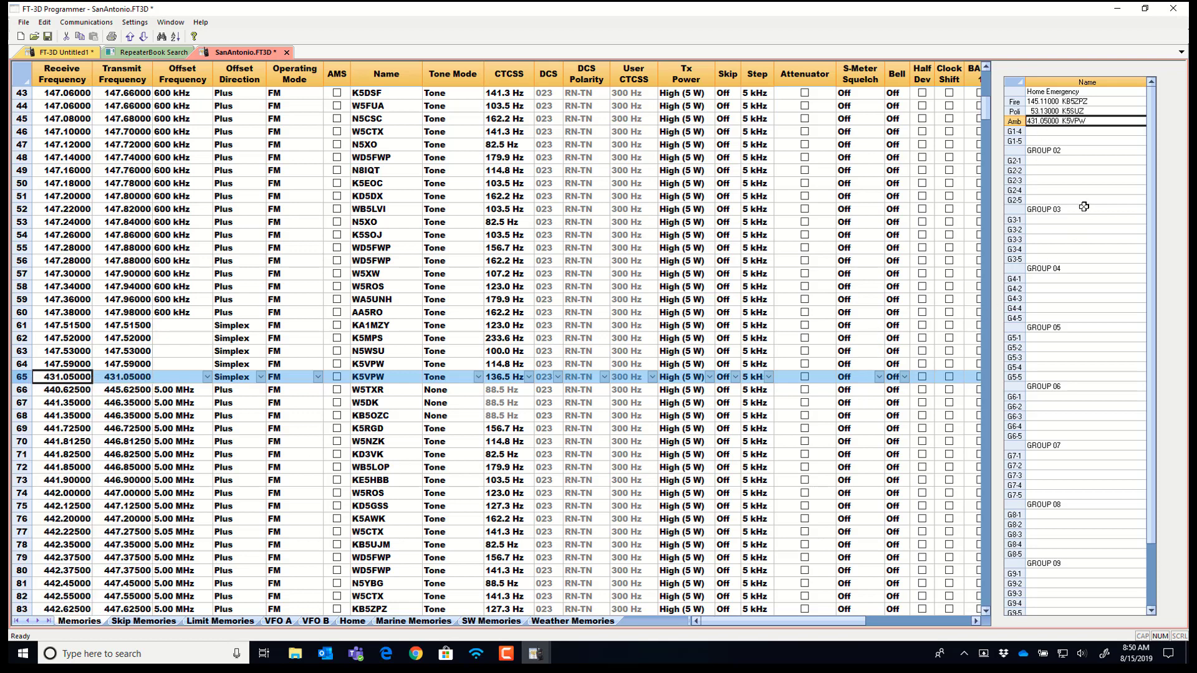
Add memory channels 58 (147.34000 MHz) and 59 (147.36000 MHz) to GROUP 02 in the Club Activity Monitor.
left_click(1046, 151)
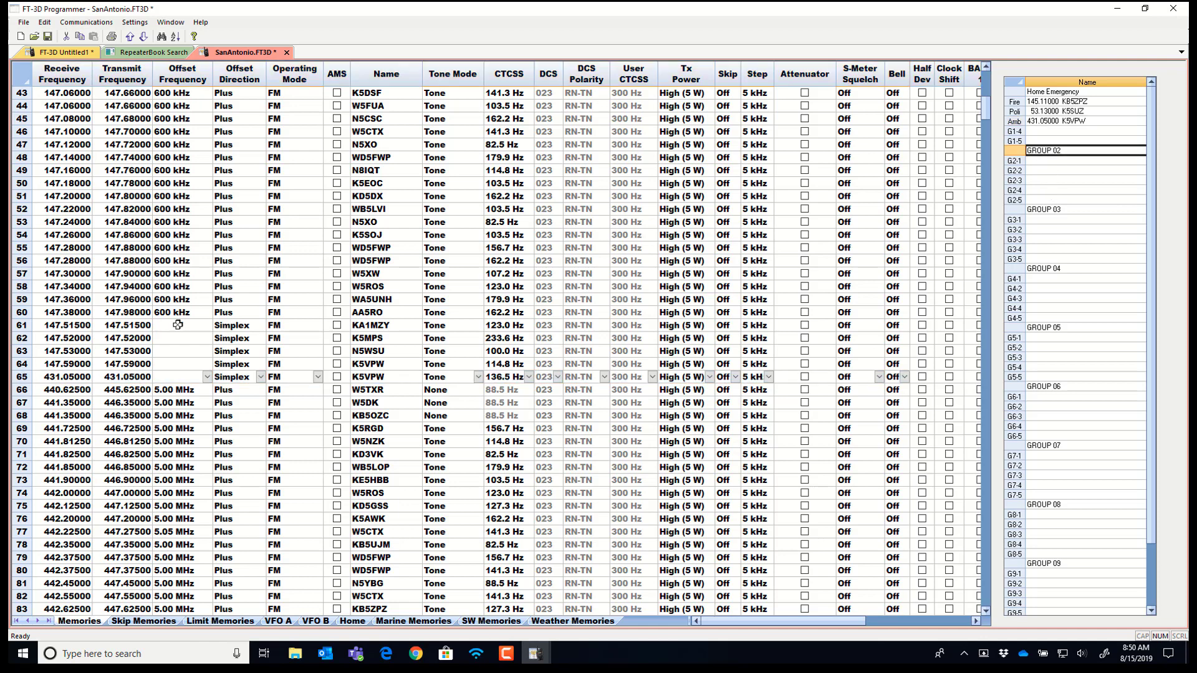
left_click(25, 287)
right_click(25, 287)
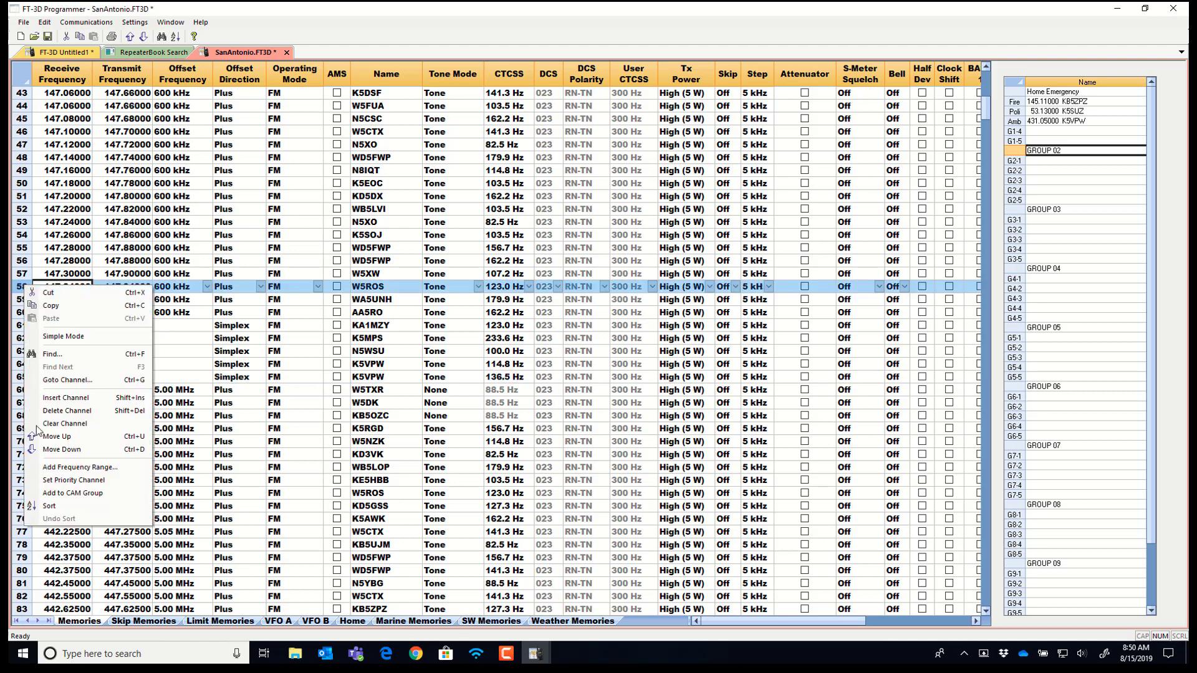
left_click(44, 493)
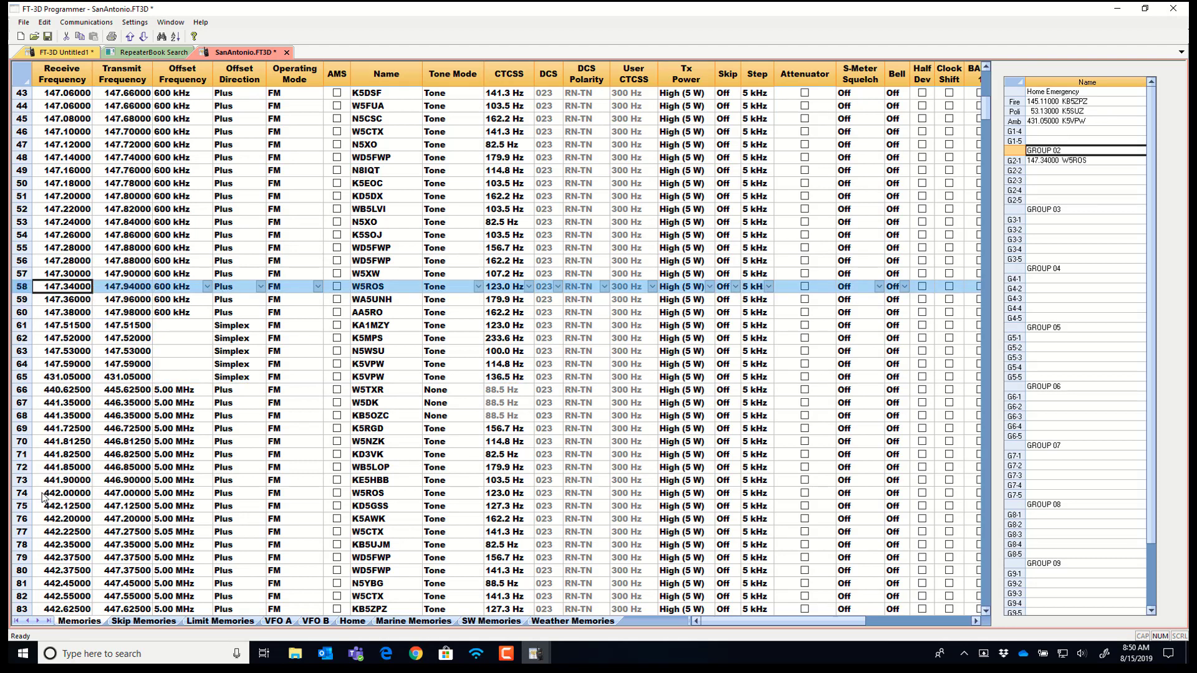
left_click(22, 300)
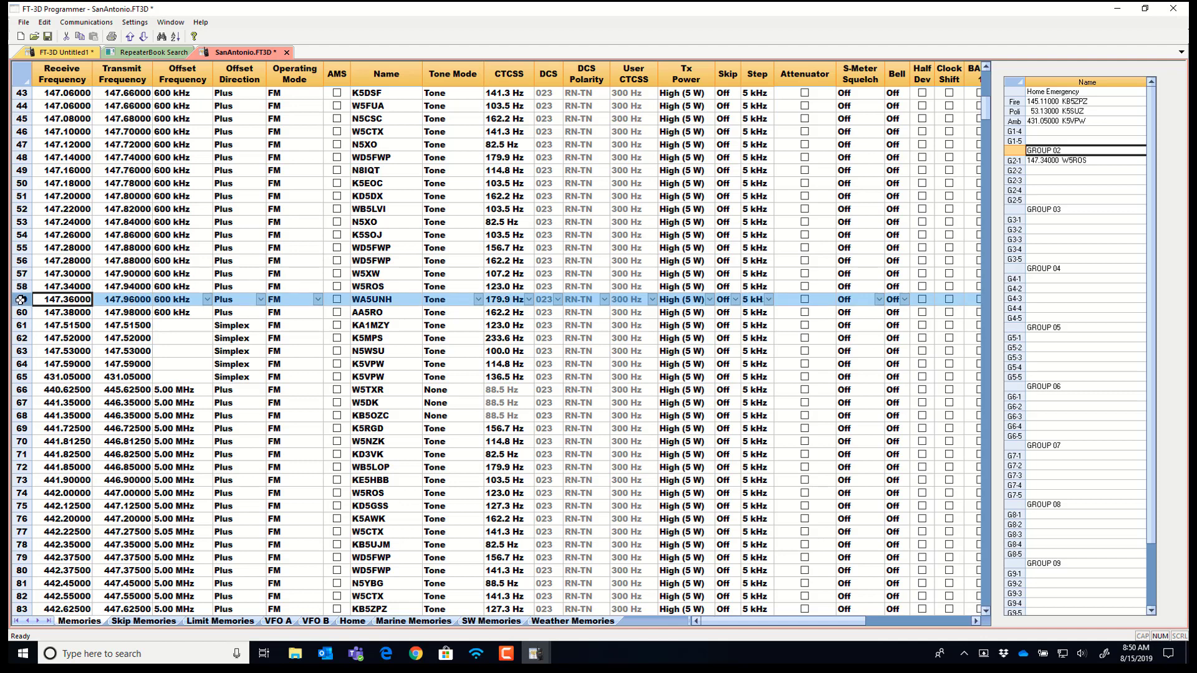
right_click(22, 300)
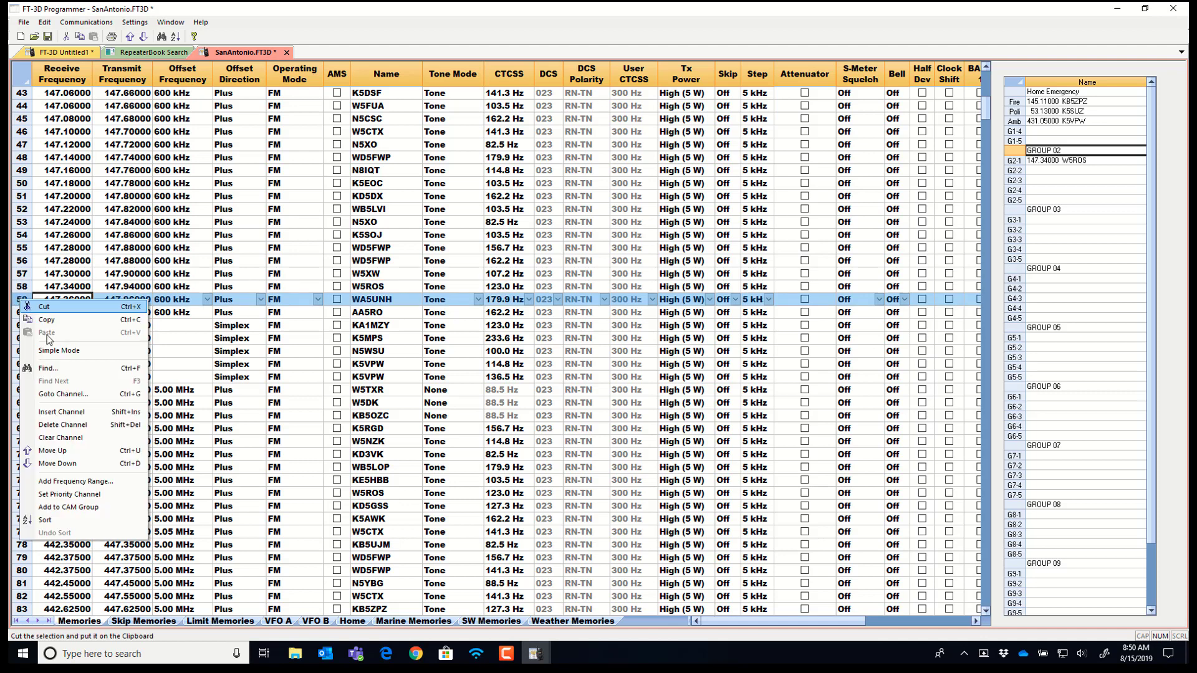
left_click(43, 508)
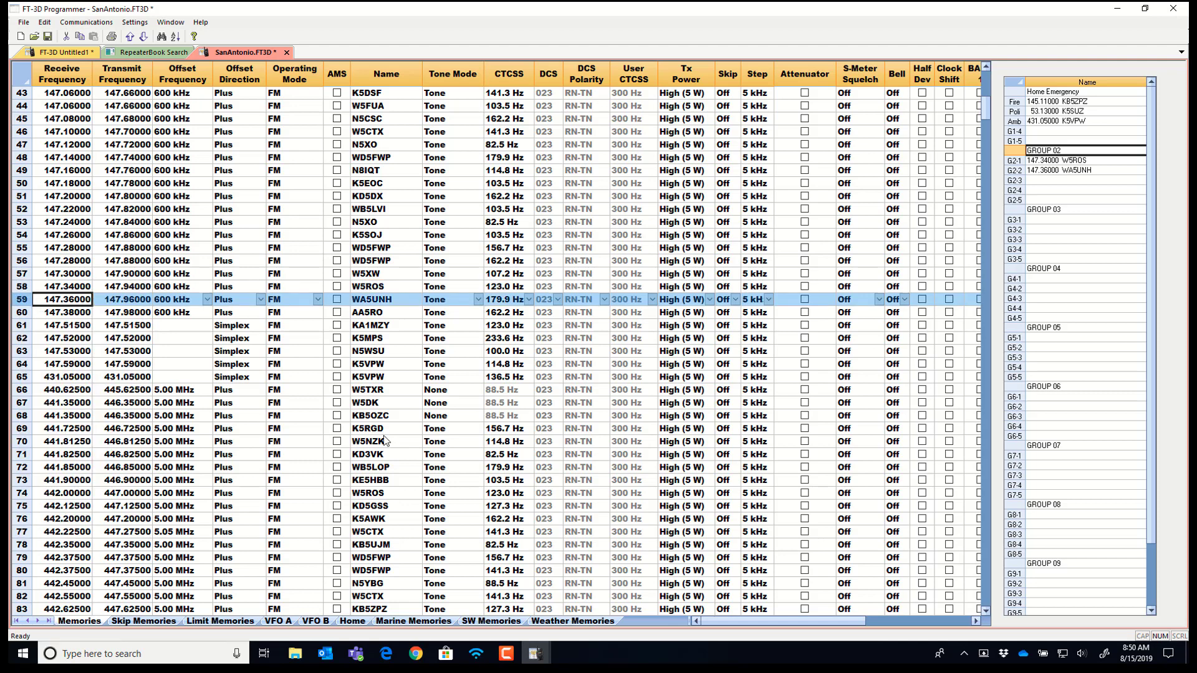
Add memory channel 96 (443.55000 MHz) to slot G2-5 of GROUP 02.
left_click(1024, 200)
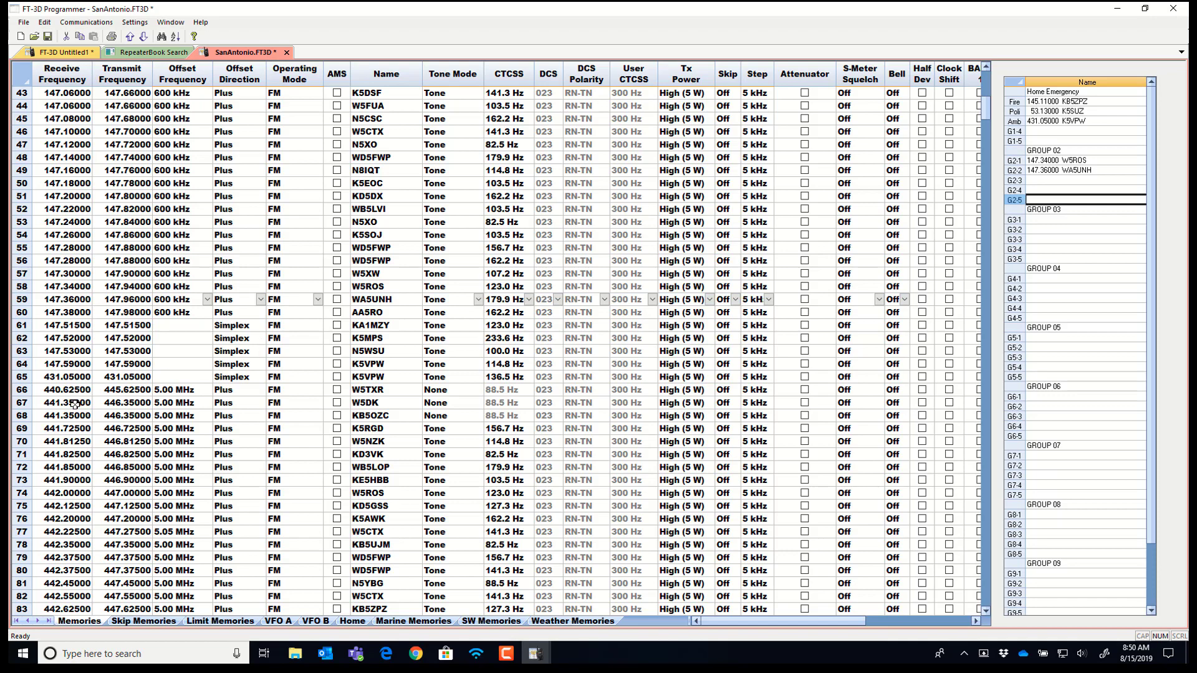
scroll(50, 489, "down", 7)
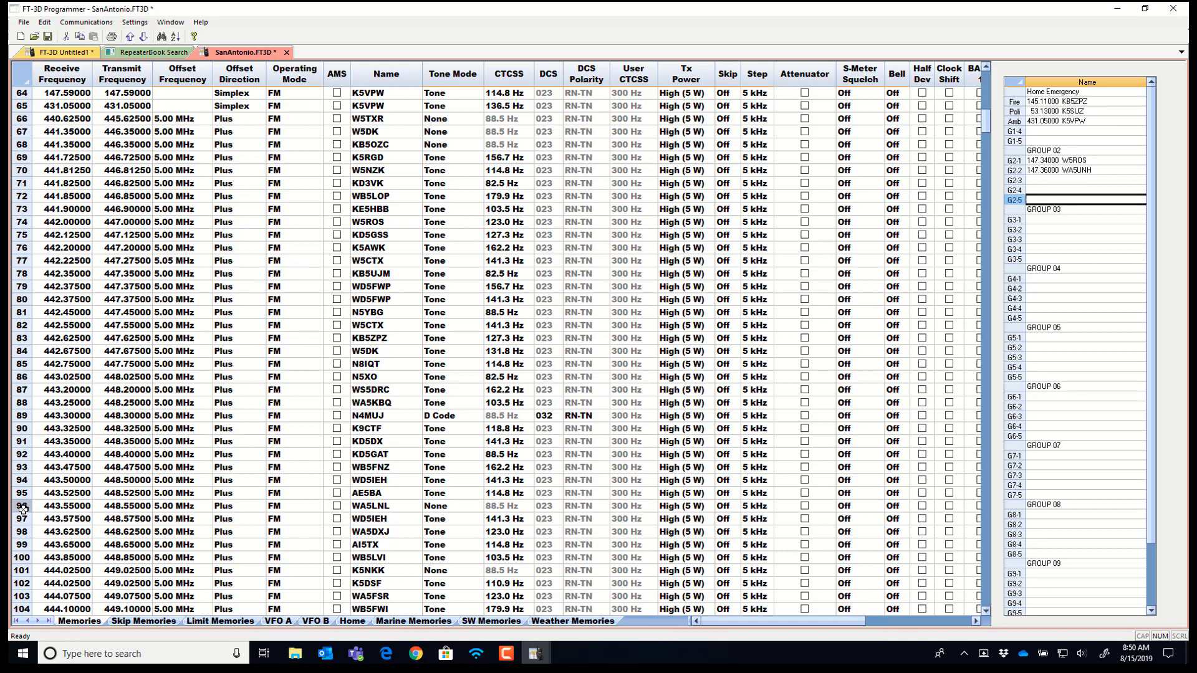
left_click(23, 507)
right_click(23, 507)
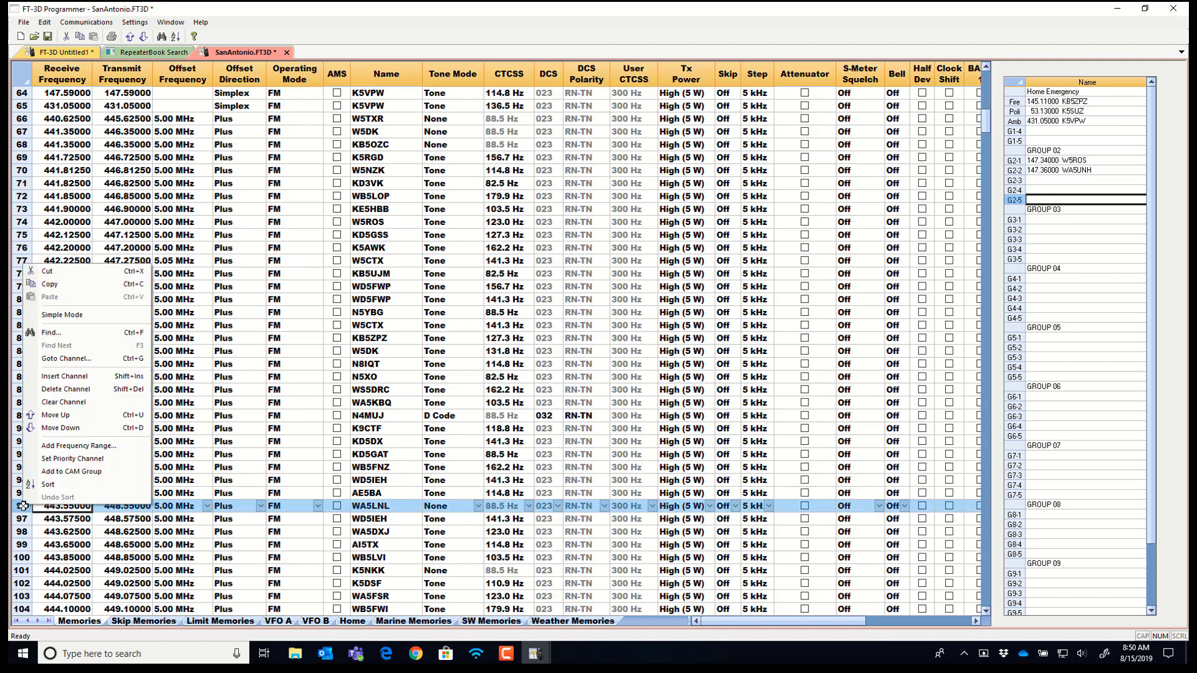
left_click(78, 472)
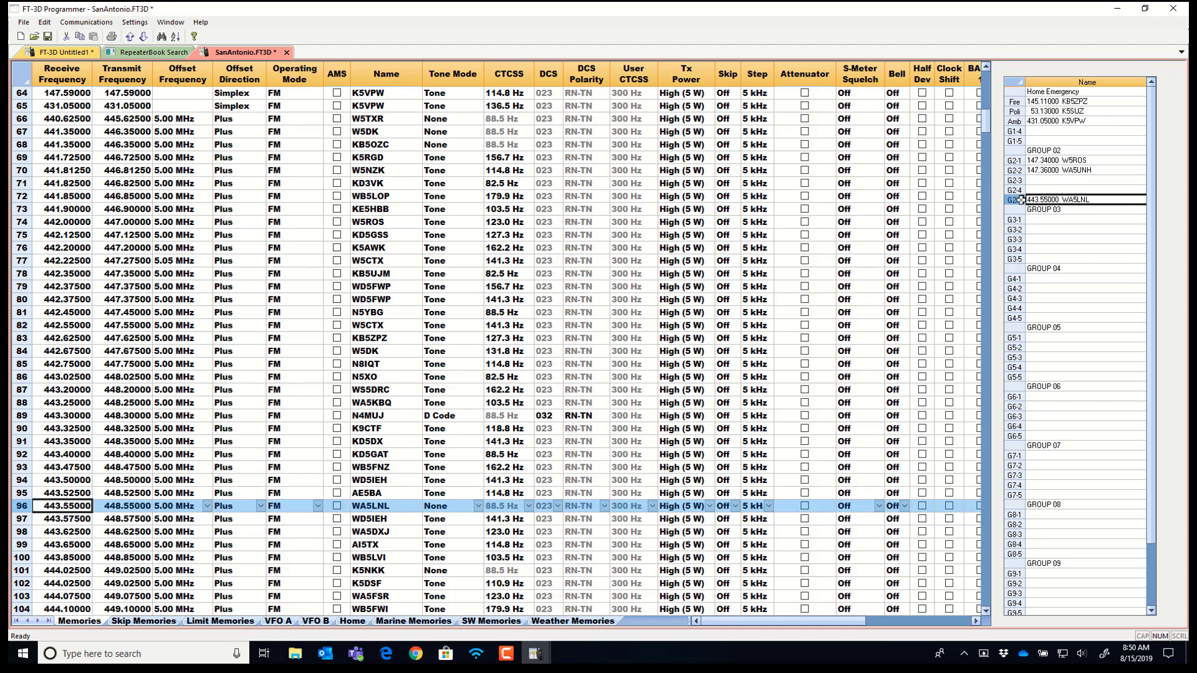
Add the selection of memory channels 85 to 91 to the CAM groups at slots G3-1 and G4-1.
left_click(1015, 220)
left_click_drag(22, 364, 22, 442)
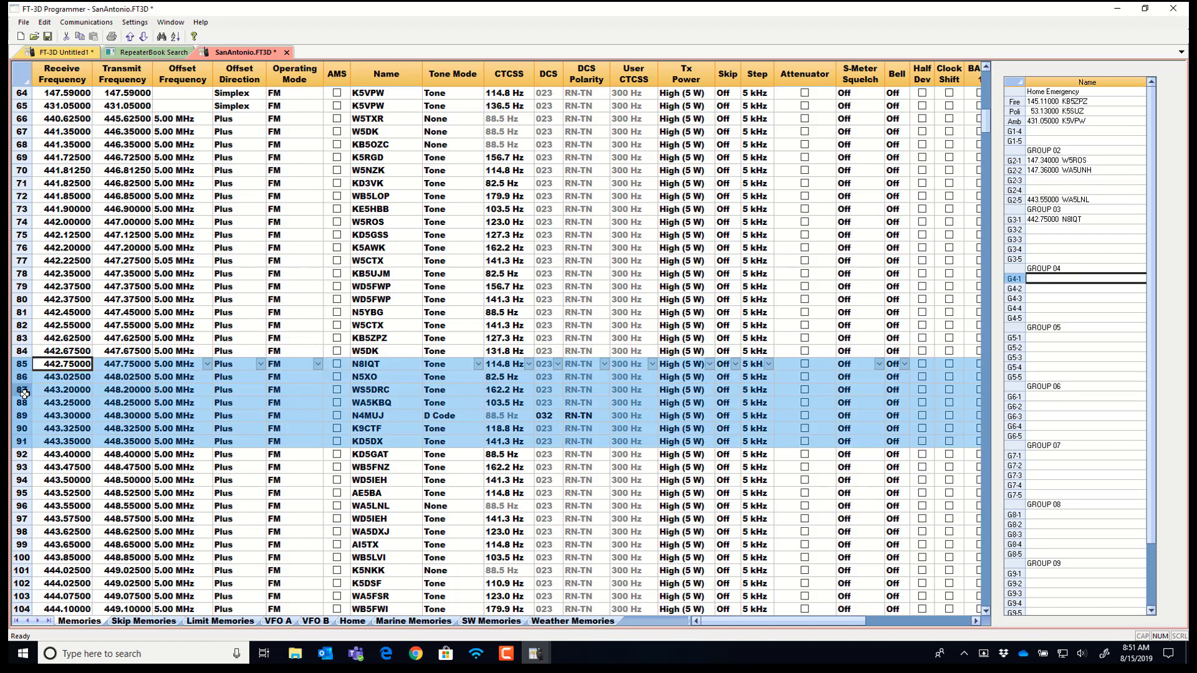
right_click(24, 393)
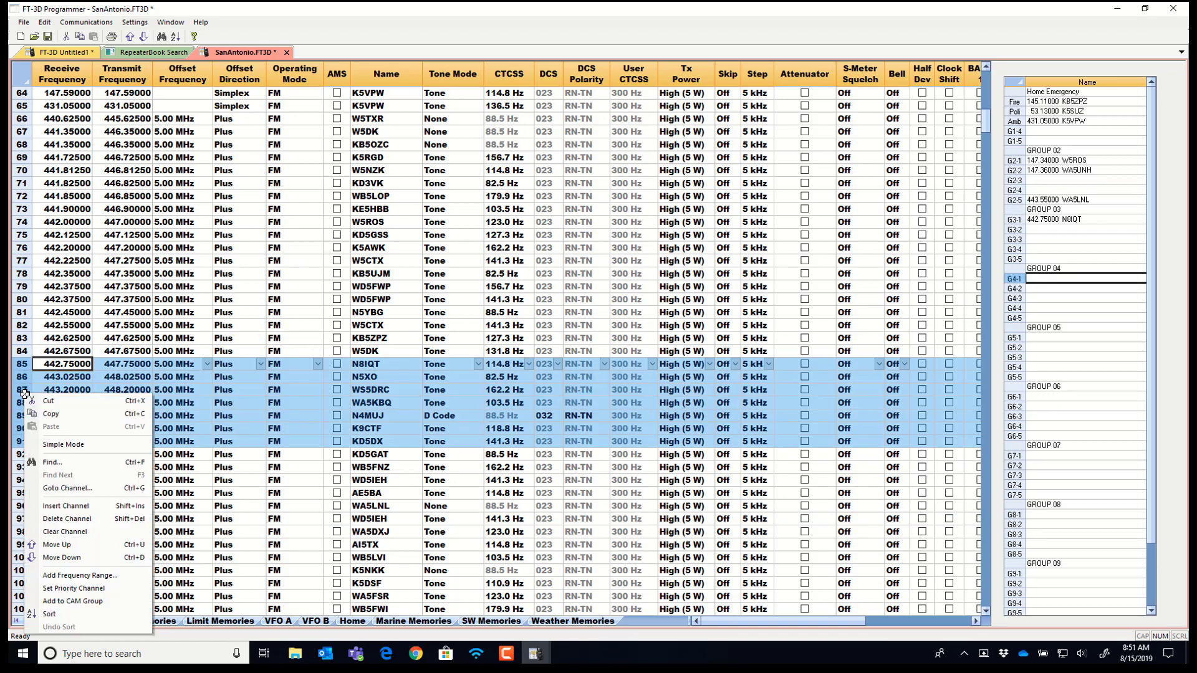
left_click(44, 603)
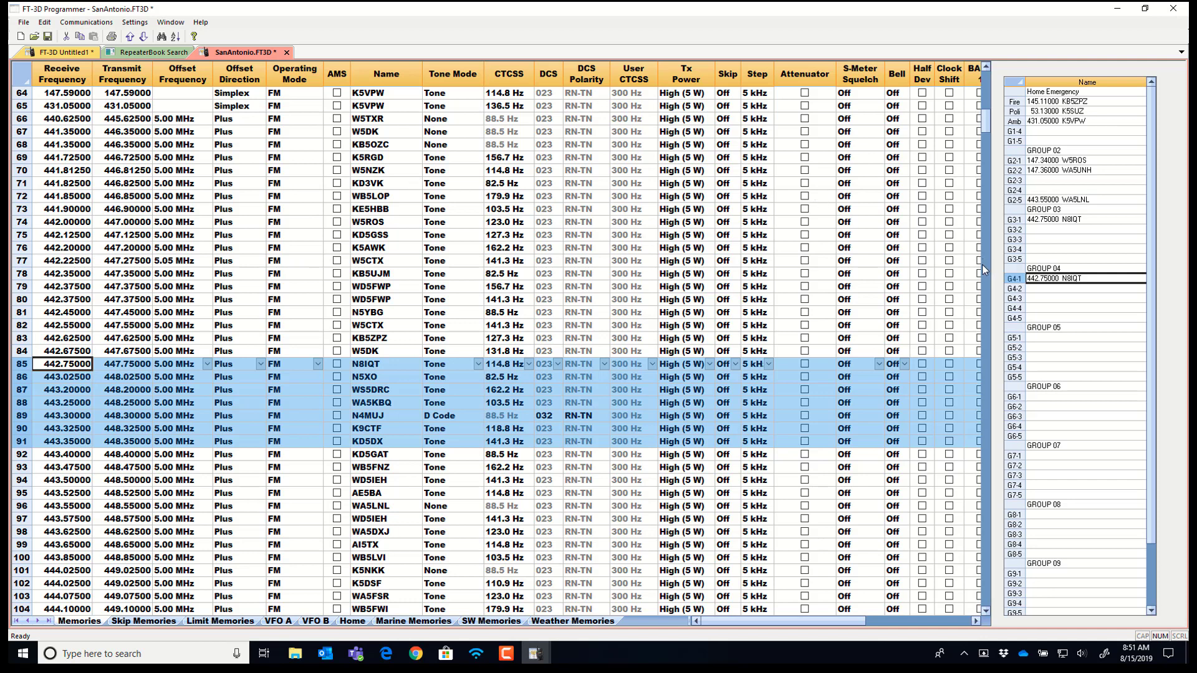
Set the operating mode of memory channel 64 (147.59000 MHz) to DN.
left_click(1038, 337)
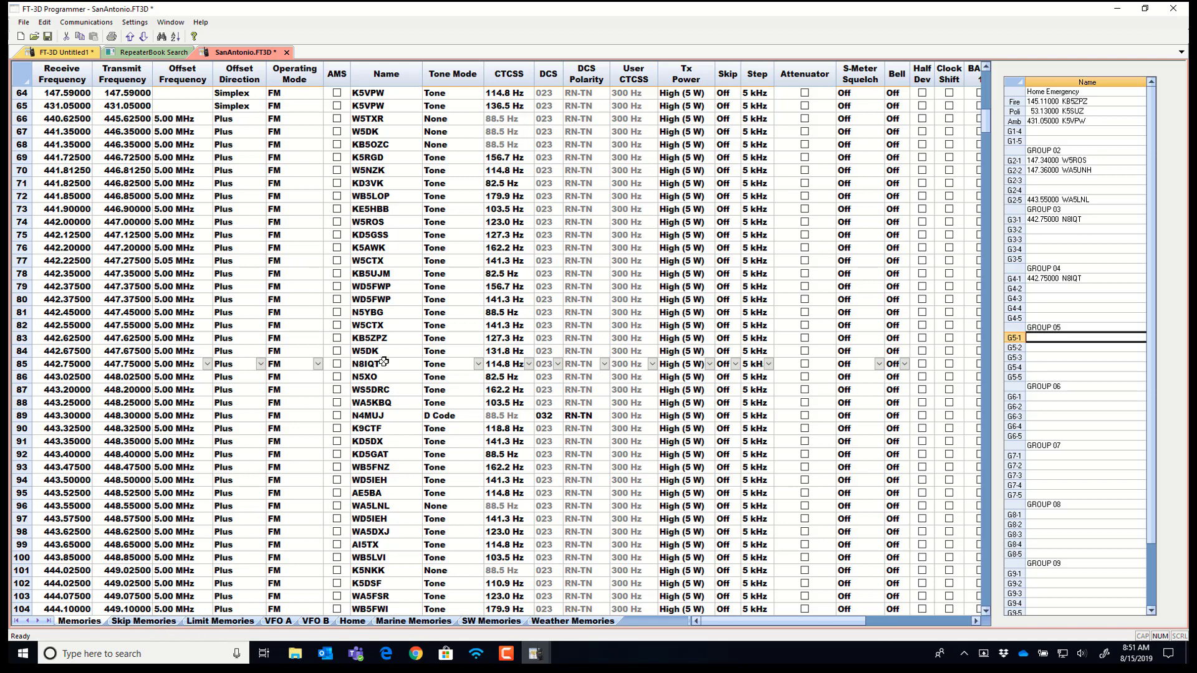
left_click(312, 96)
left_click(318, 93)
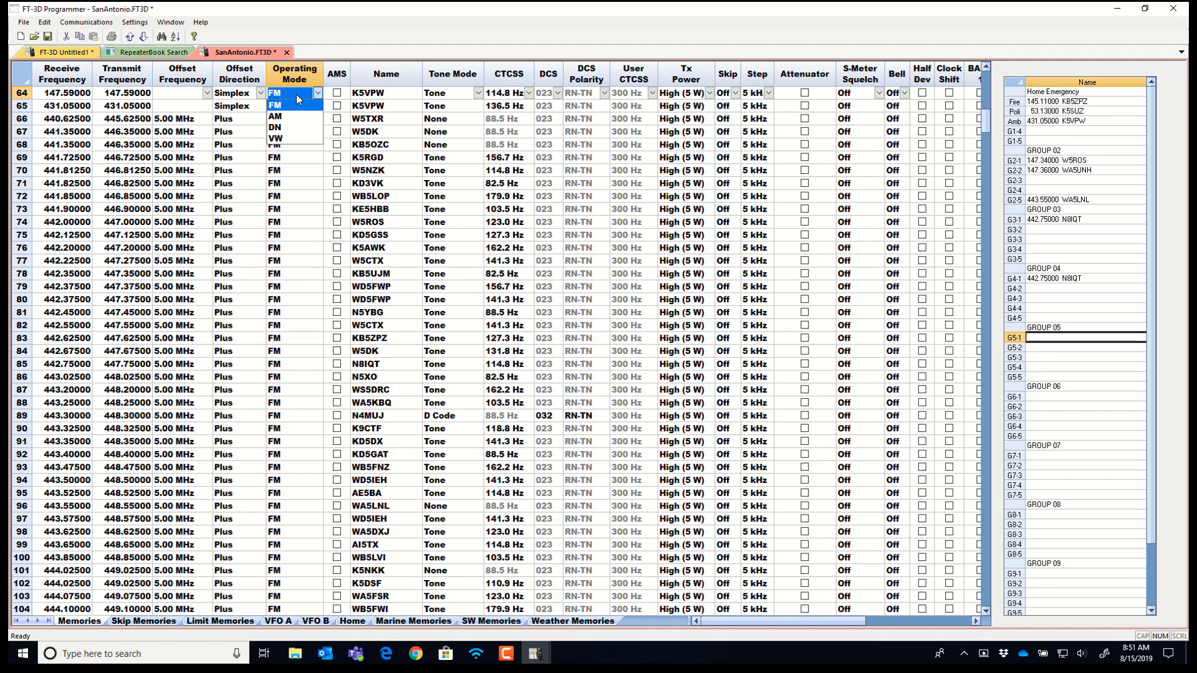
left_click(297, 95)
left_click(318, 93)
left_click(300, 129)
Set the operating mode of memory channel 65 (431.05000 MHz) to VW.
left_click(310, 108)
left_click(318, 106)
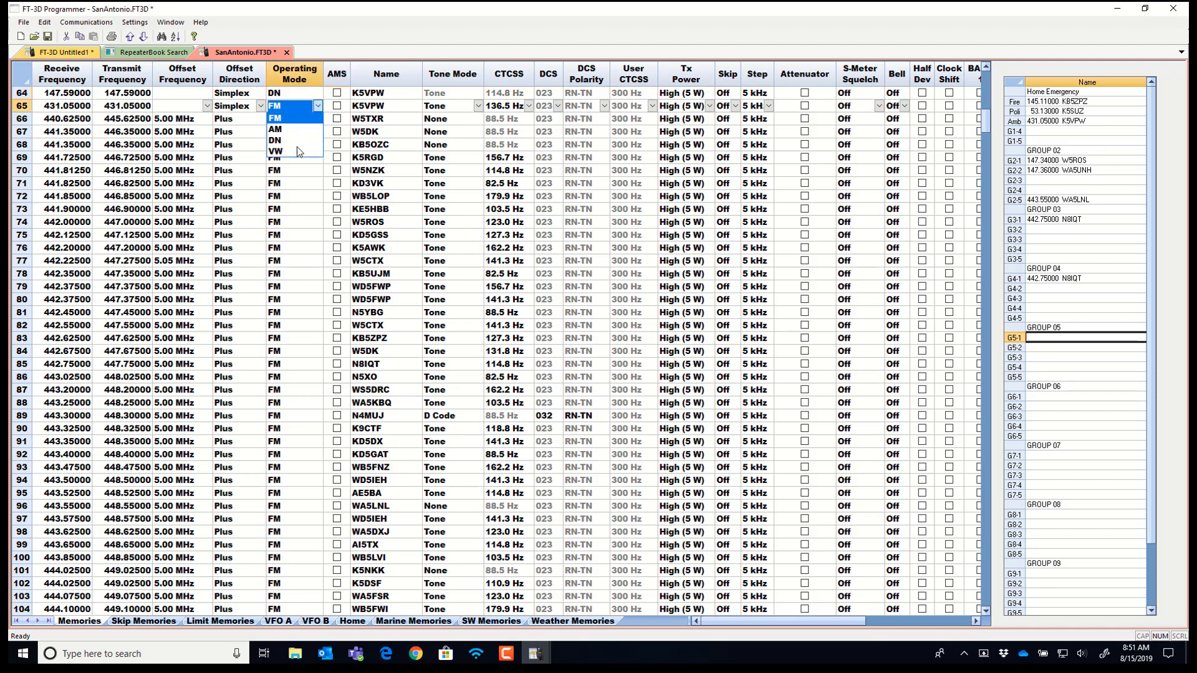
left_click(297, 151)
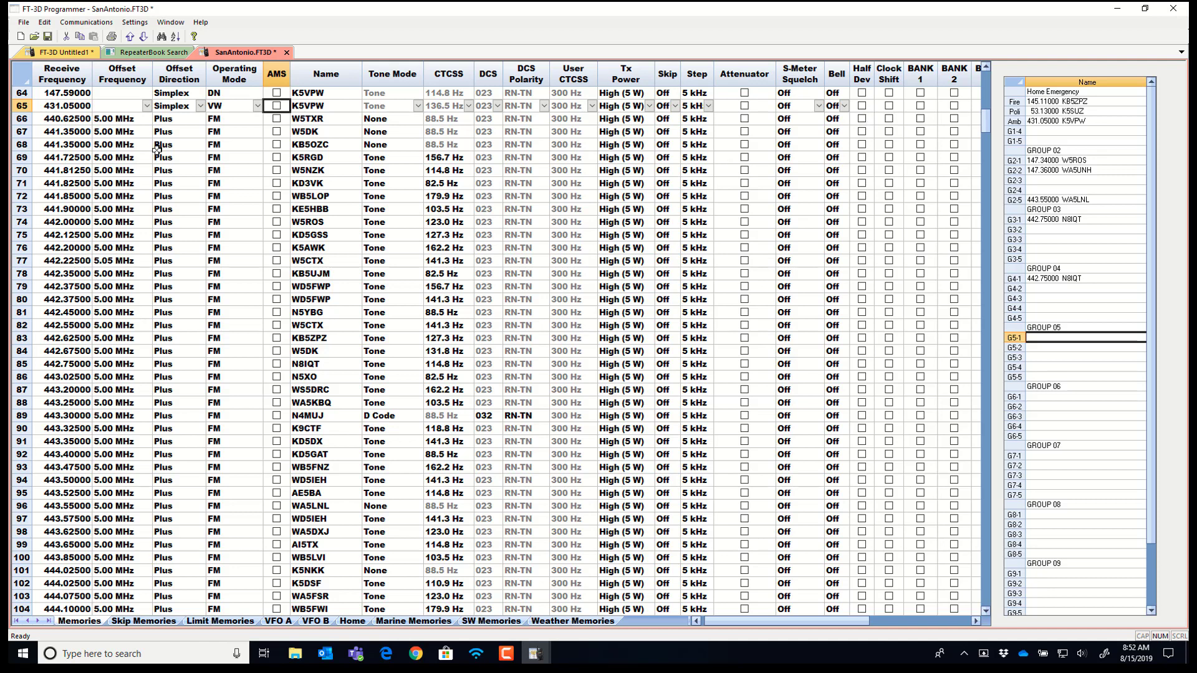
Open the options for transferring data to and from the radio or SD card.
left_click(108, 28)
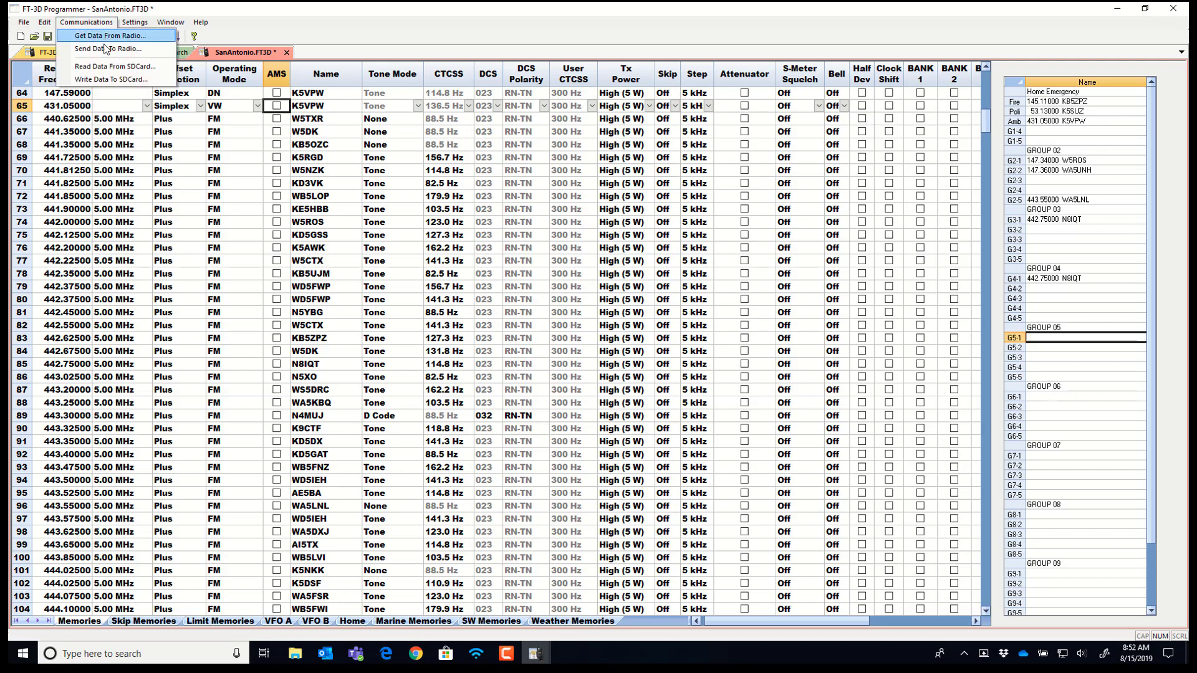